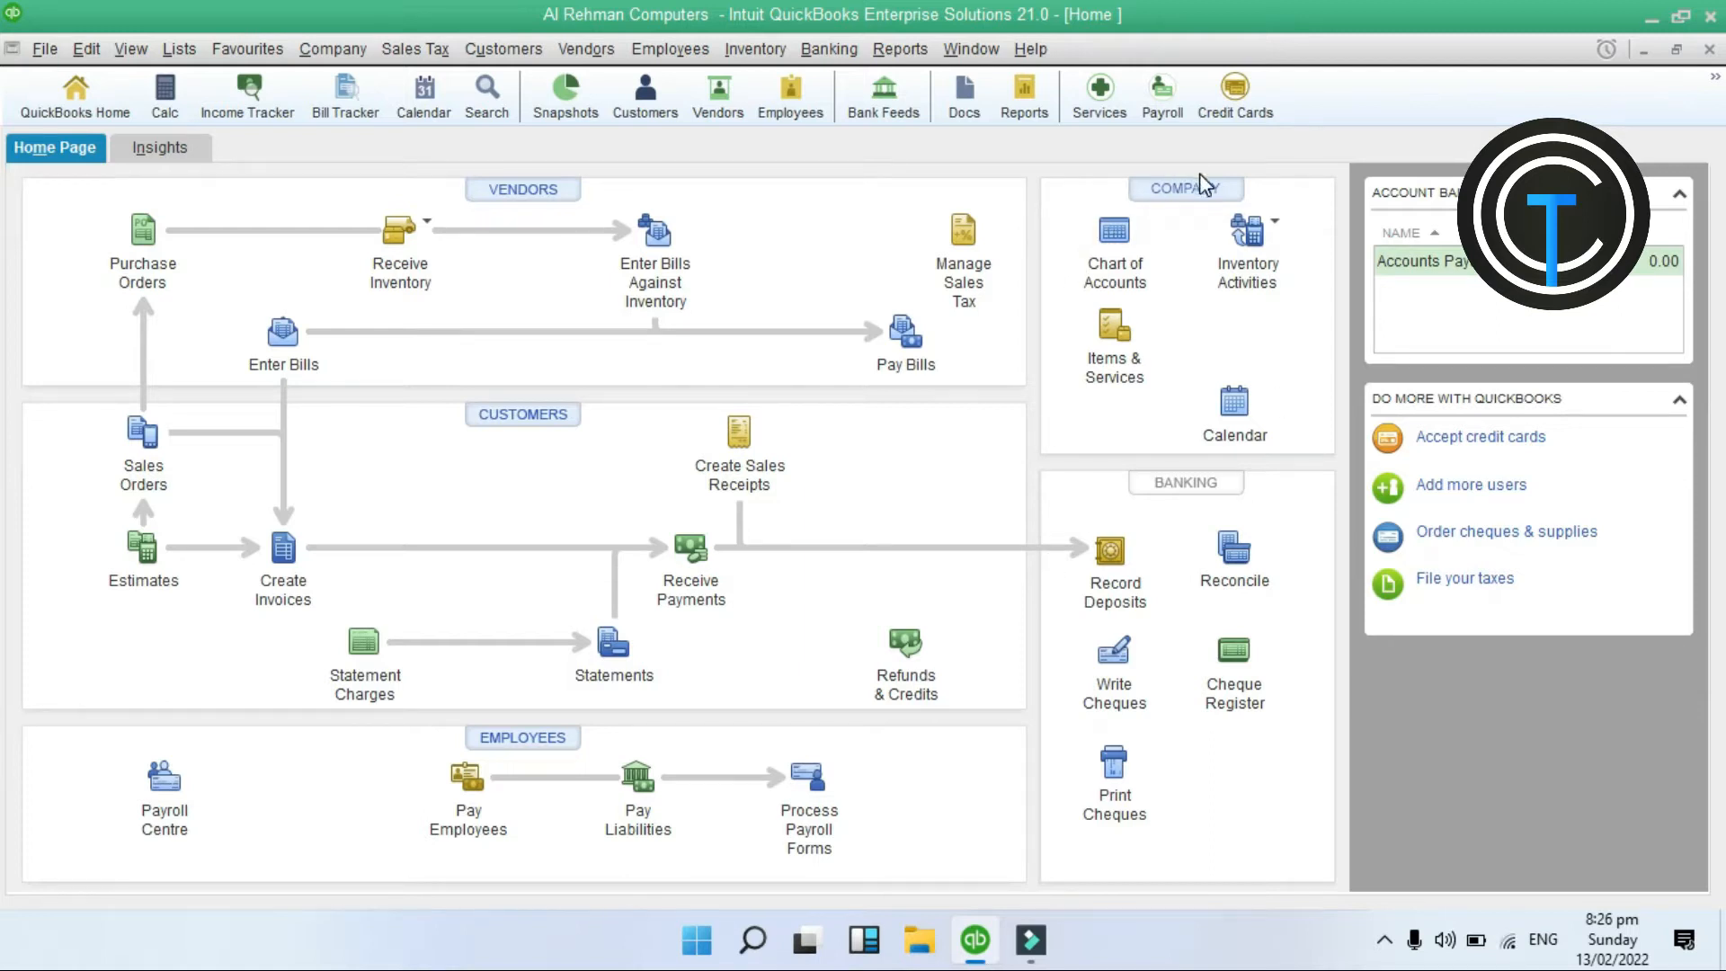
Open the Chart of Accounts and look through the list of default accounts
click(1120, 241)
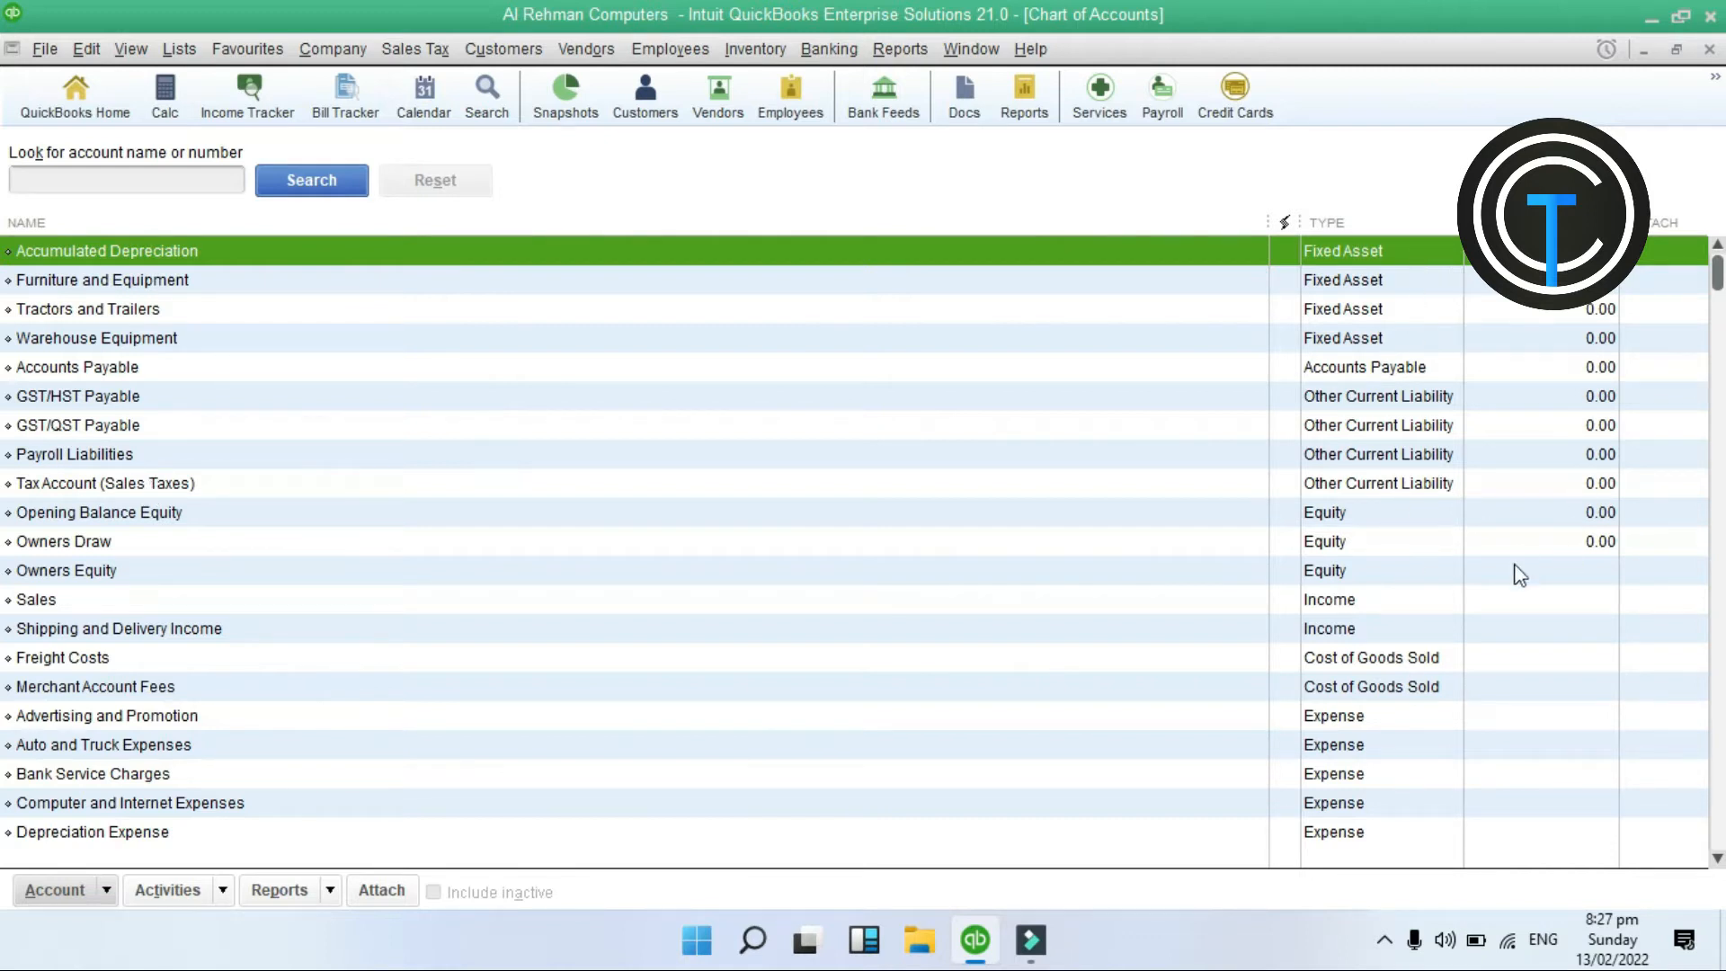
scroll(890, 675, down, 5)
scroll(1118, 790, up, 5)
scroll(1119, 786, down, 5)
scroll(1119, 786, up, 5)
Turn on the use of account numbers in the company-level Accounting preferences and save the preferences
click(99, 52)
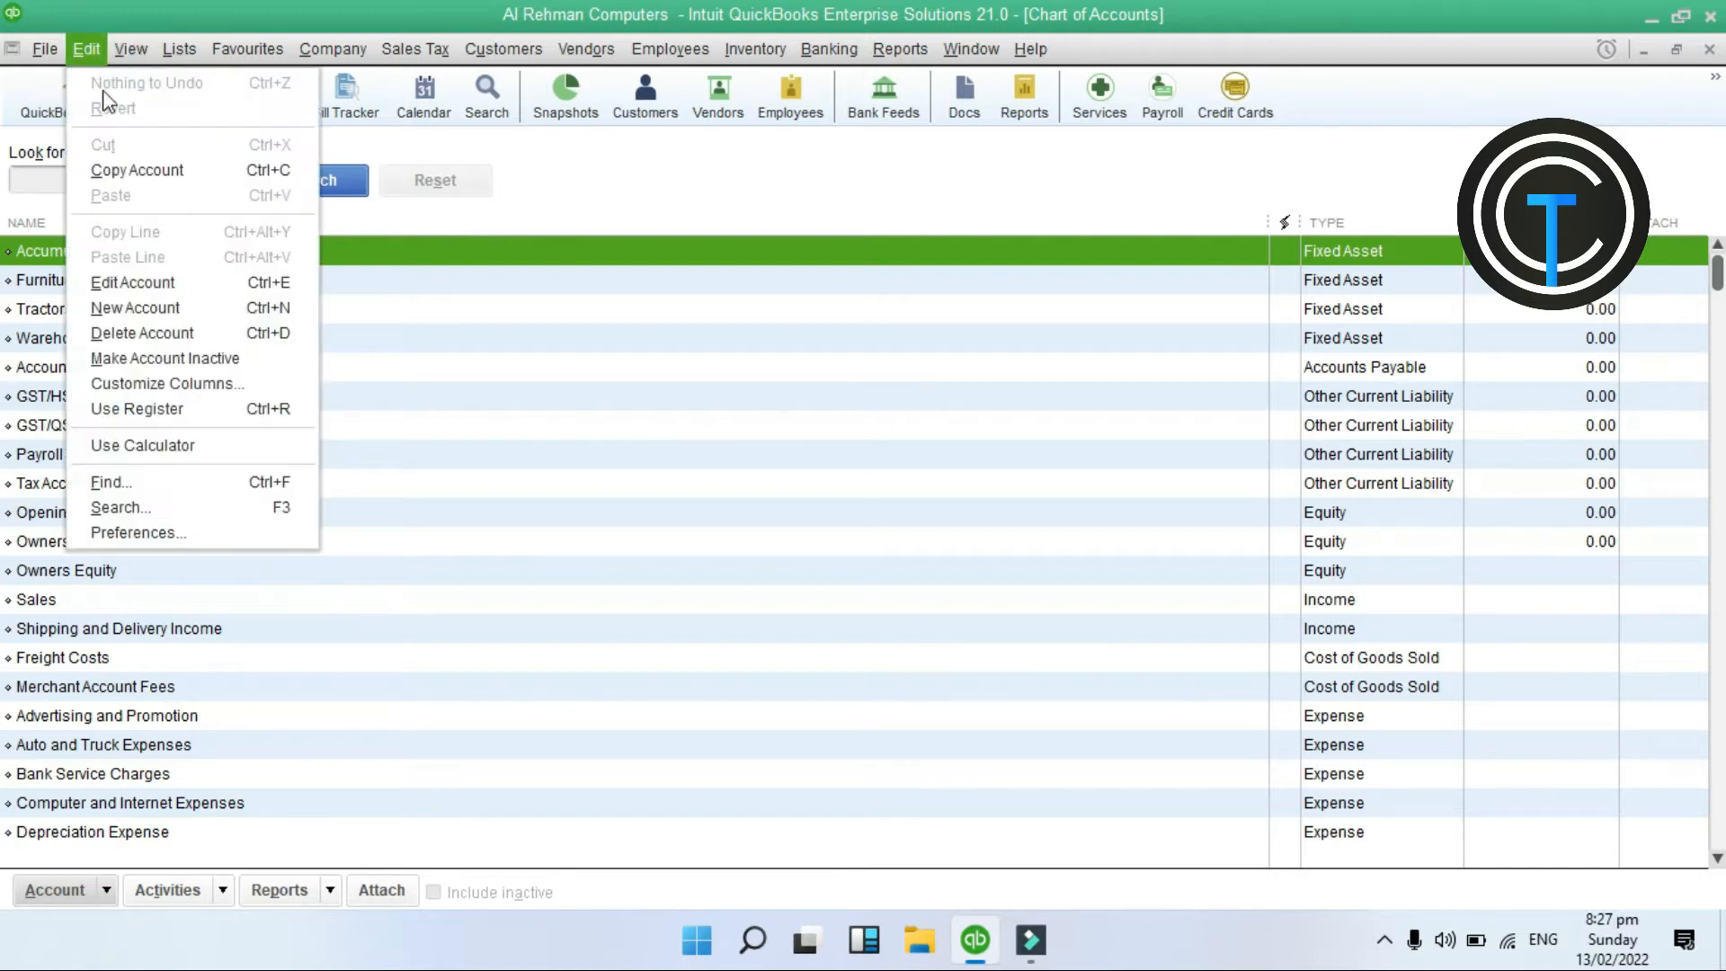
click(216, 543)
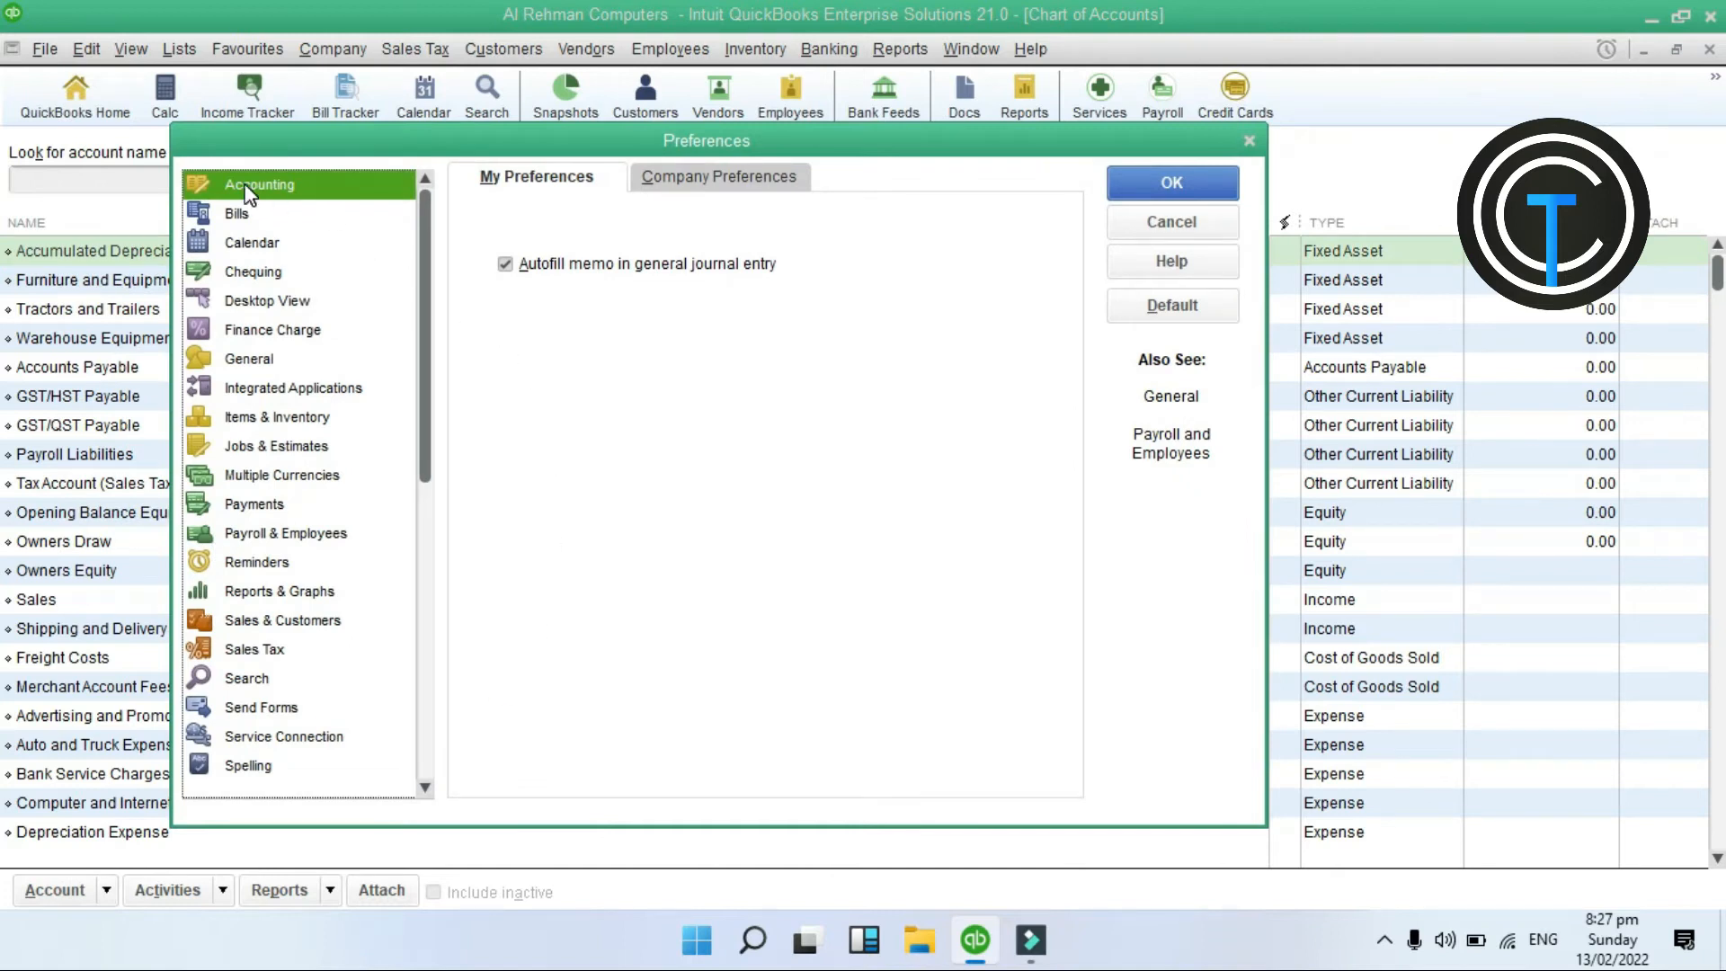
click(725, 180)
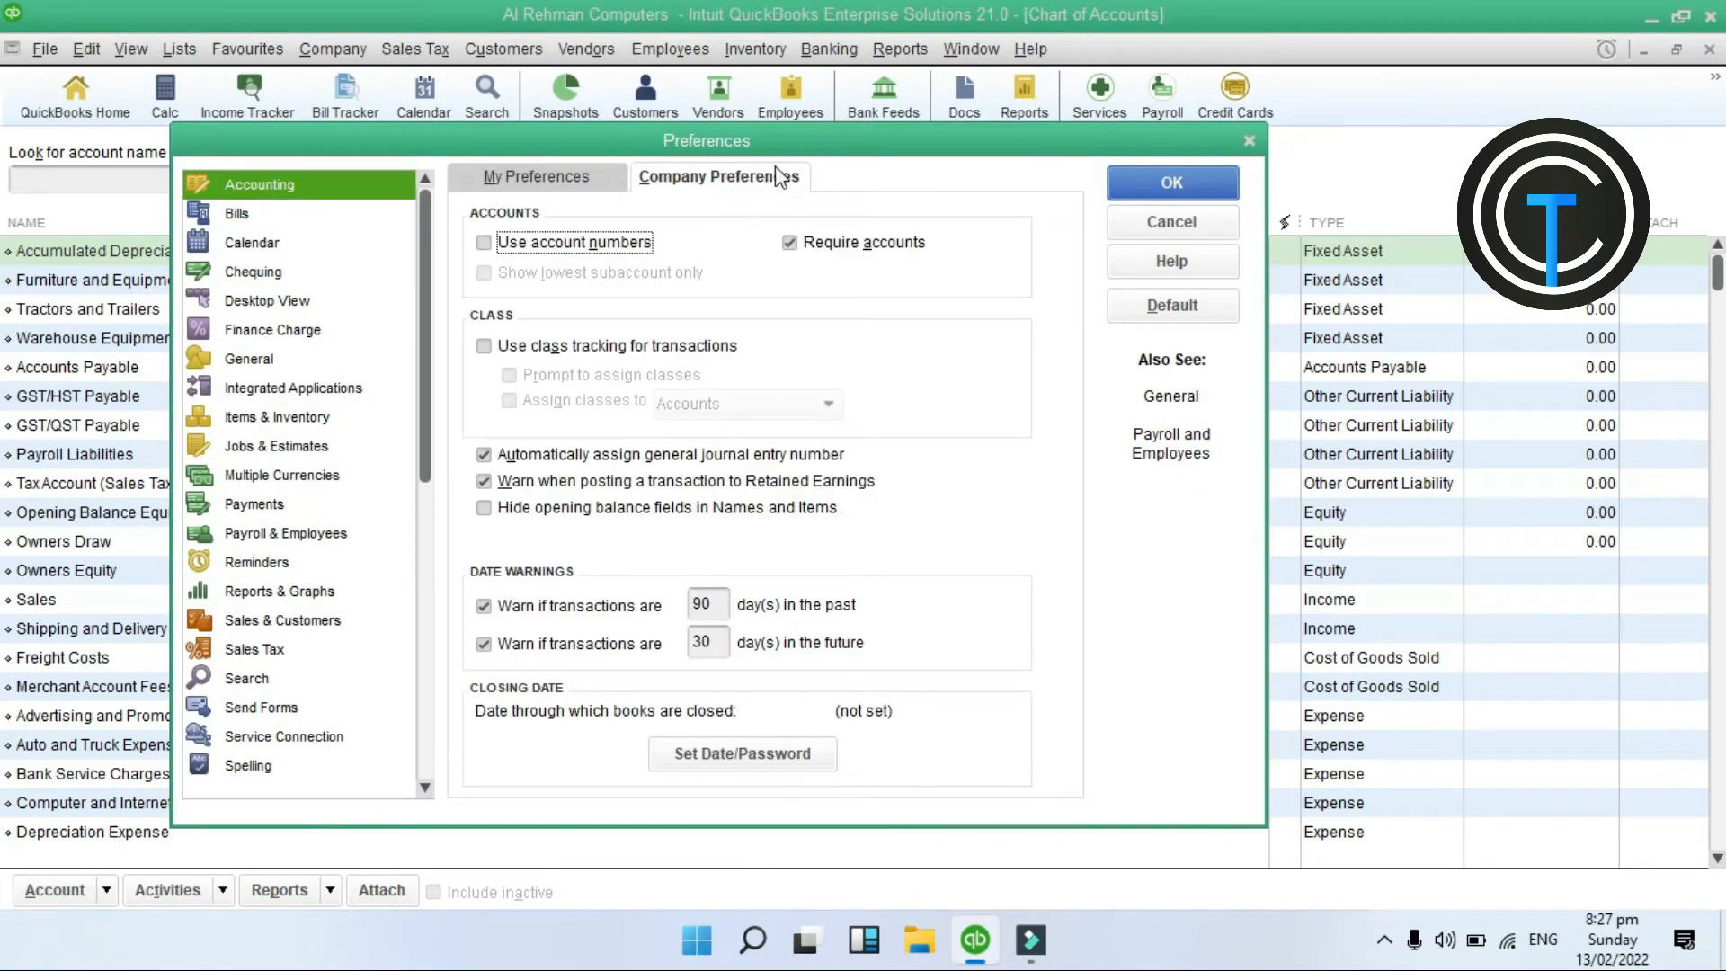
click(484, 244)
click(1142, 187)
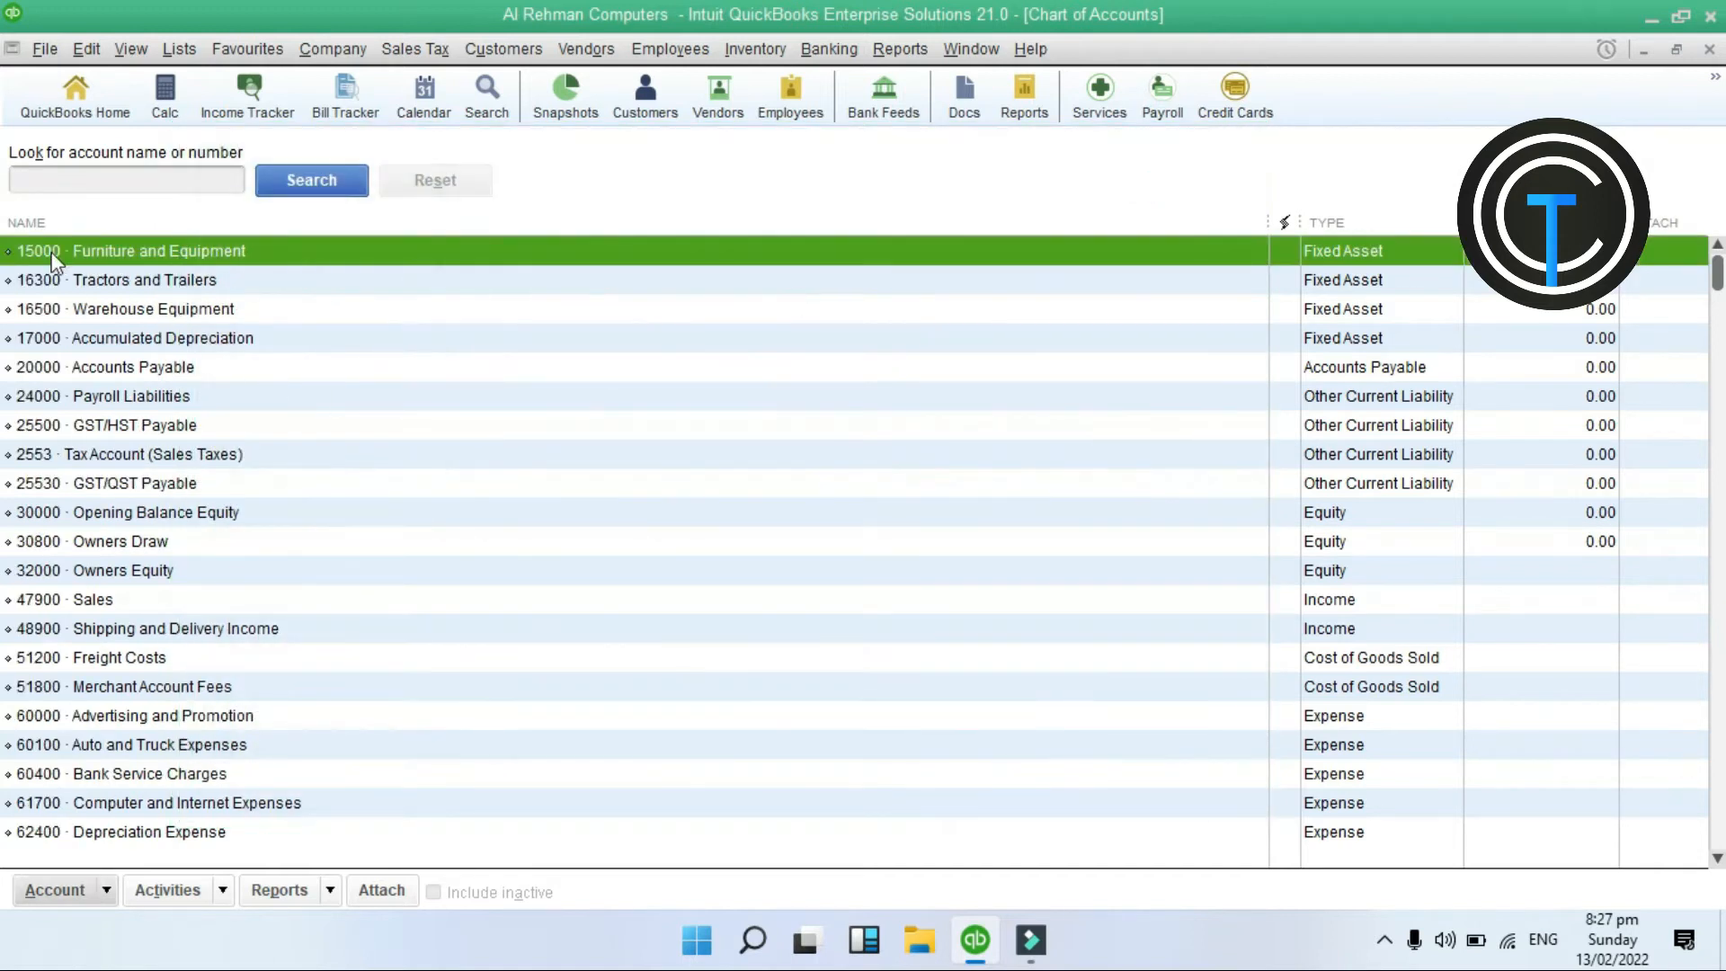
Look through the Chart of Accounts to check the numbers assigned to the accounts, including Utilities
scroll(74, 486, down, 5)
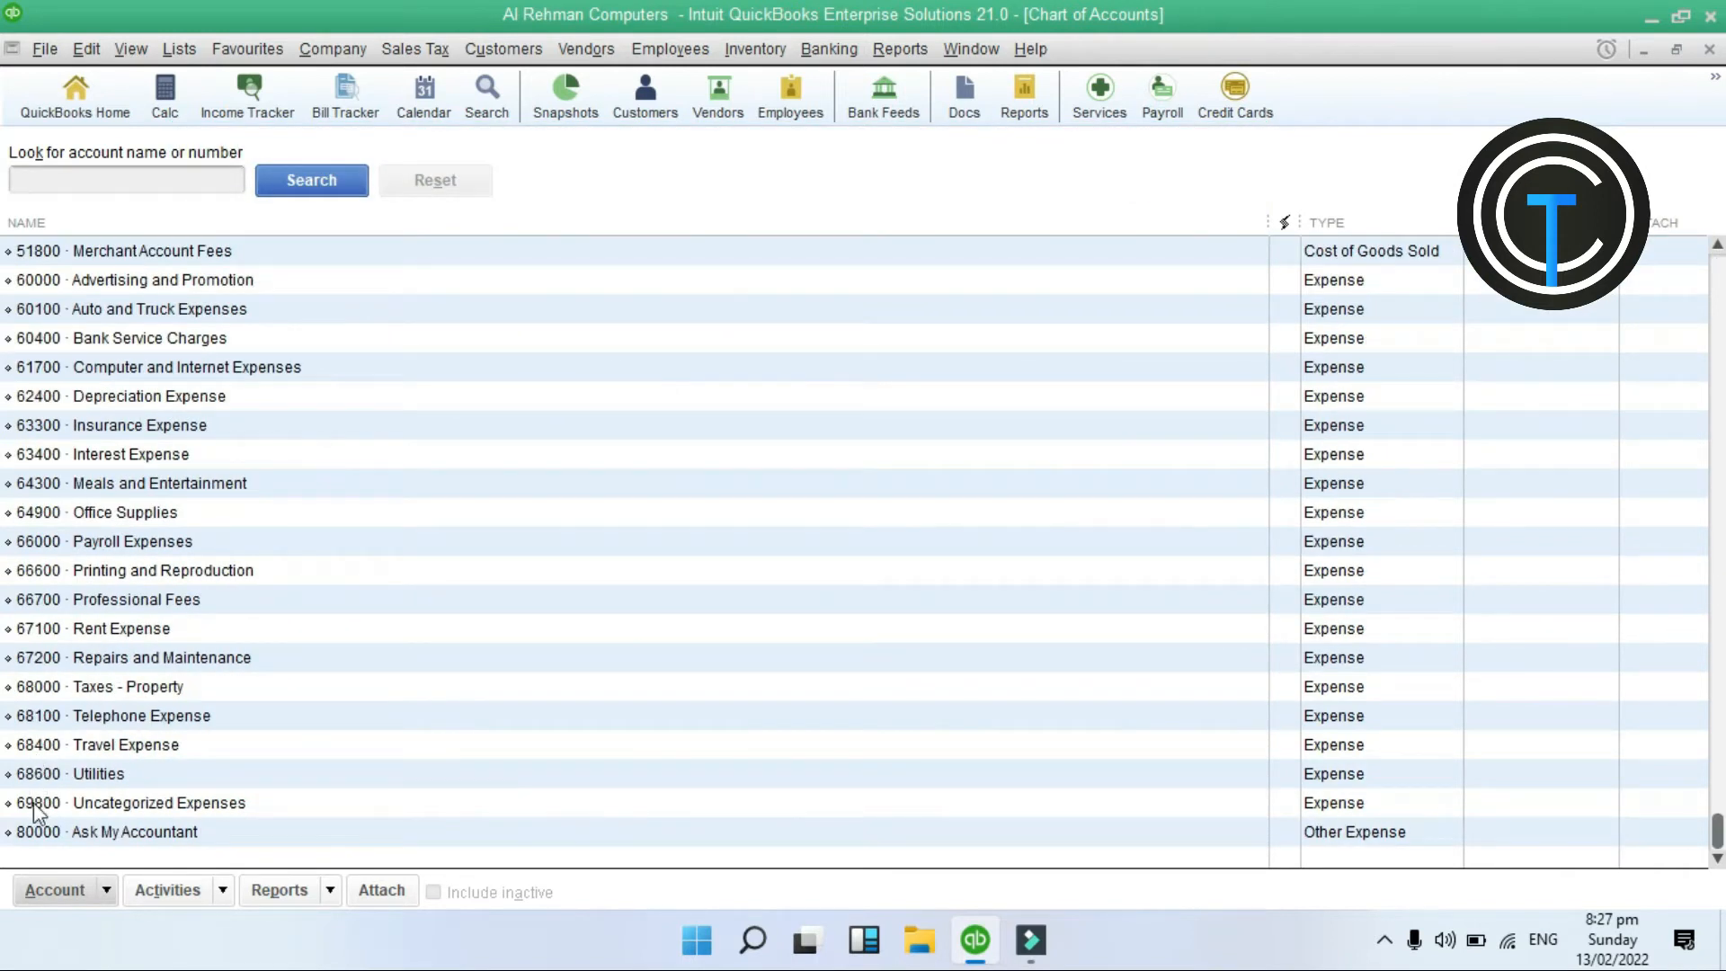
click(58, 772)
scroll(482, 780, up, 5)
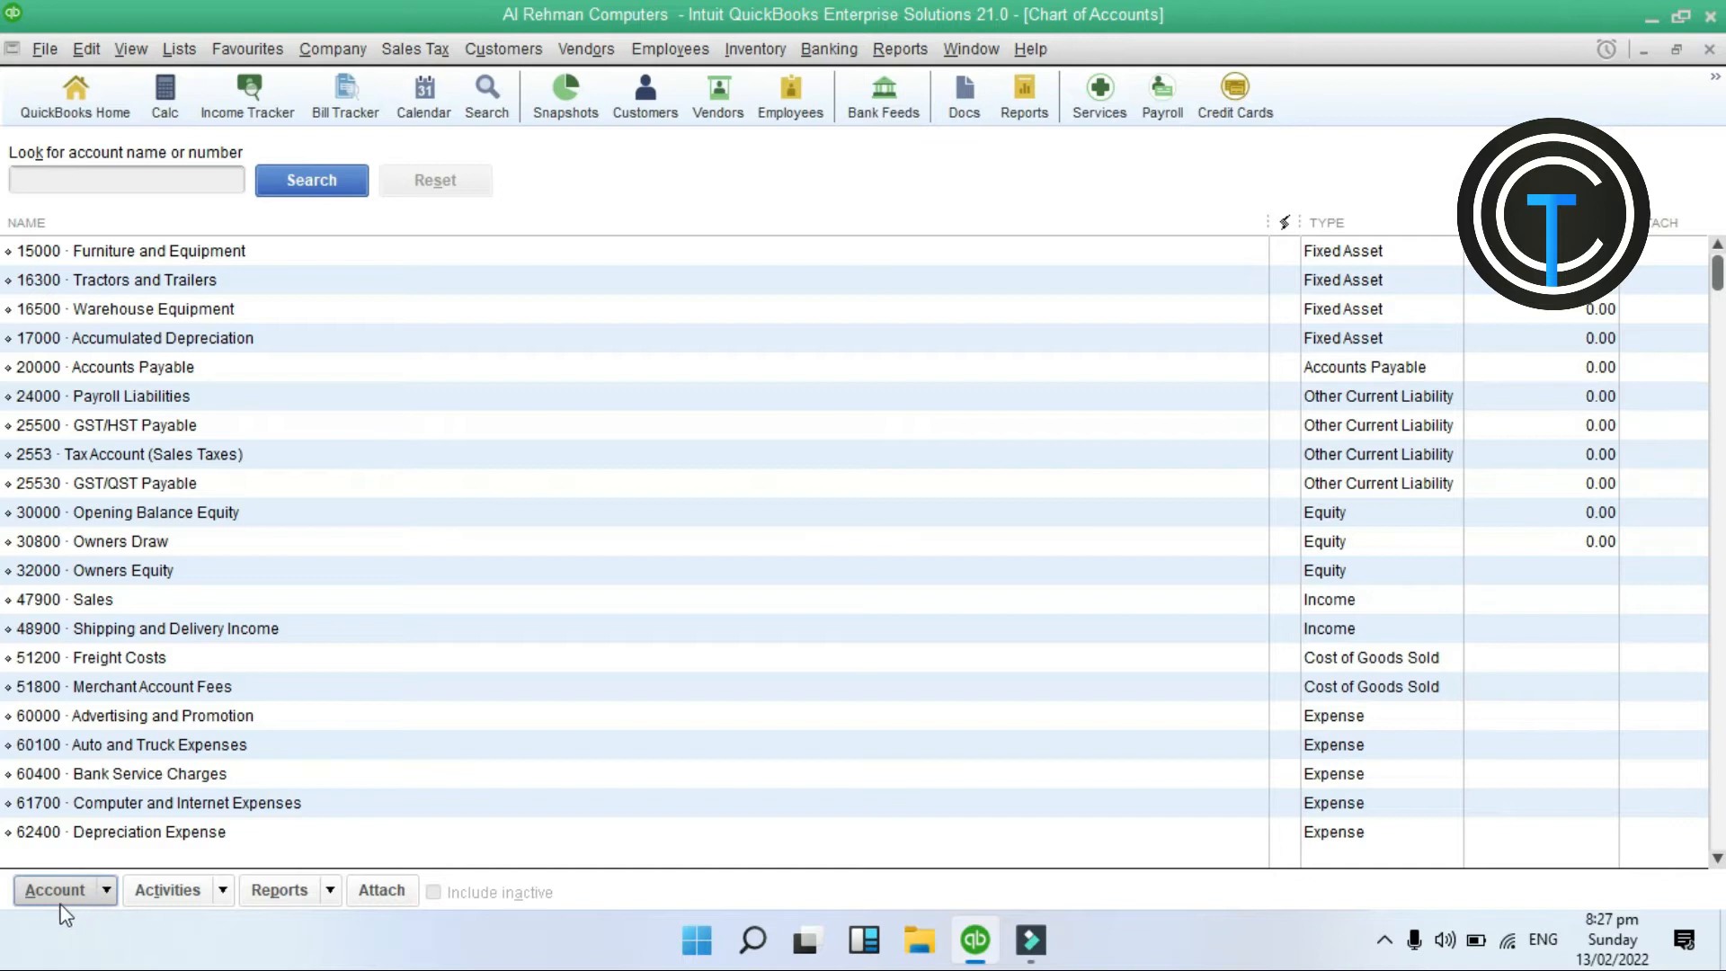
click(95, 904)
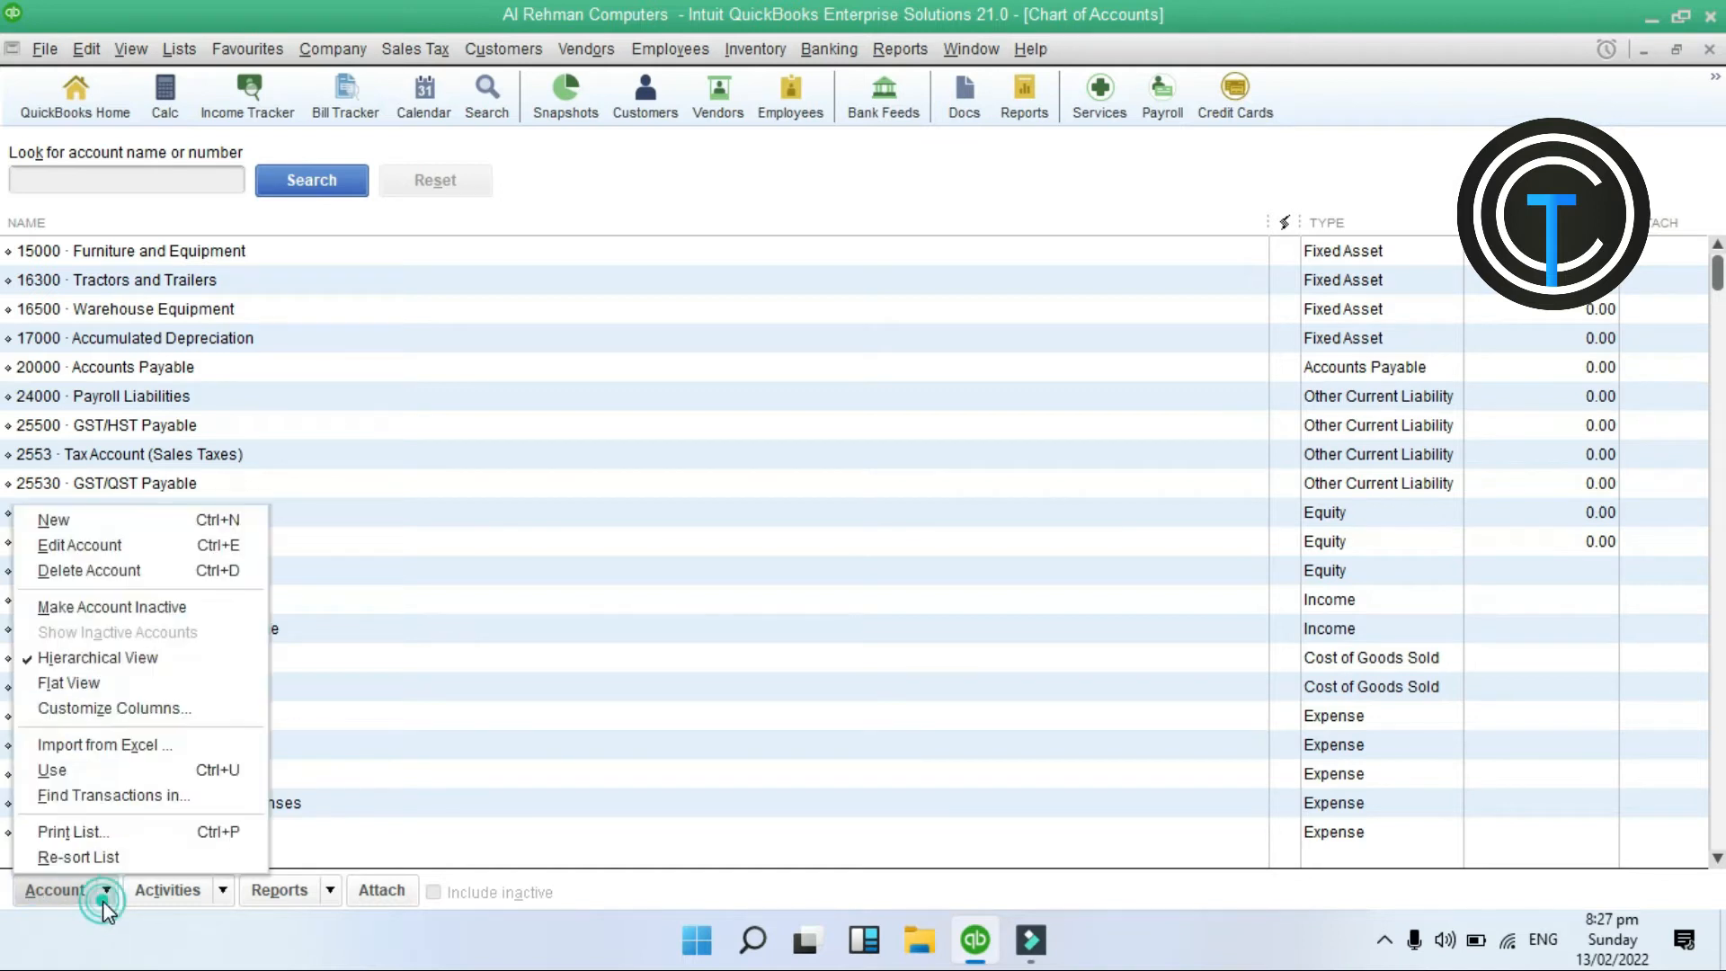
click(162, 539)
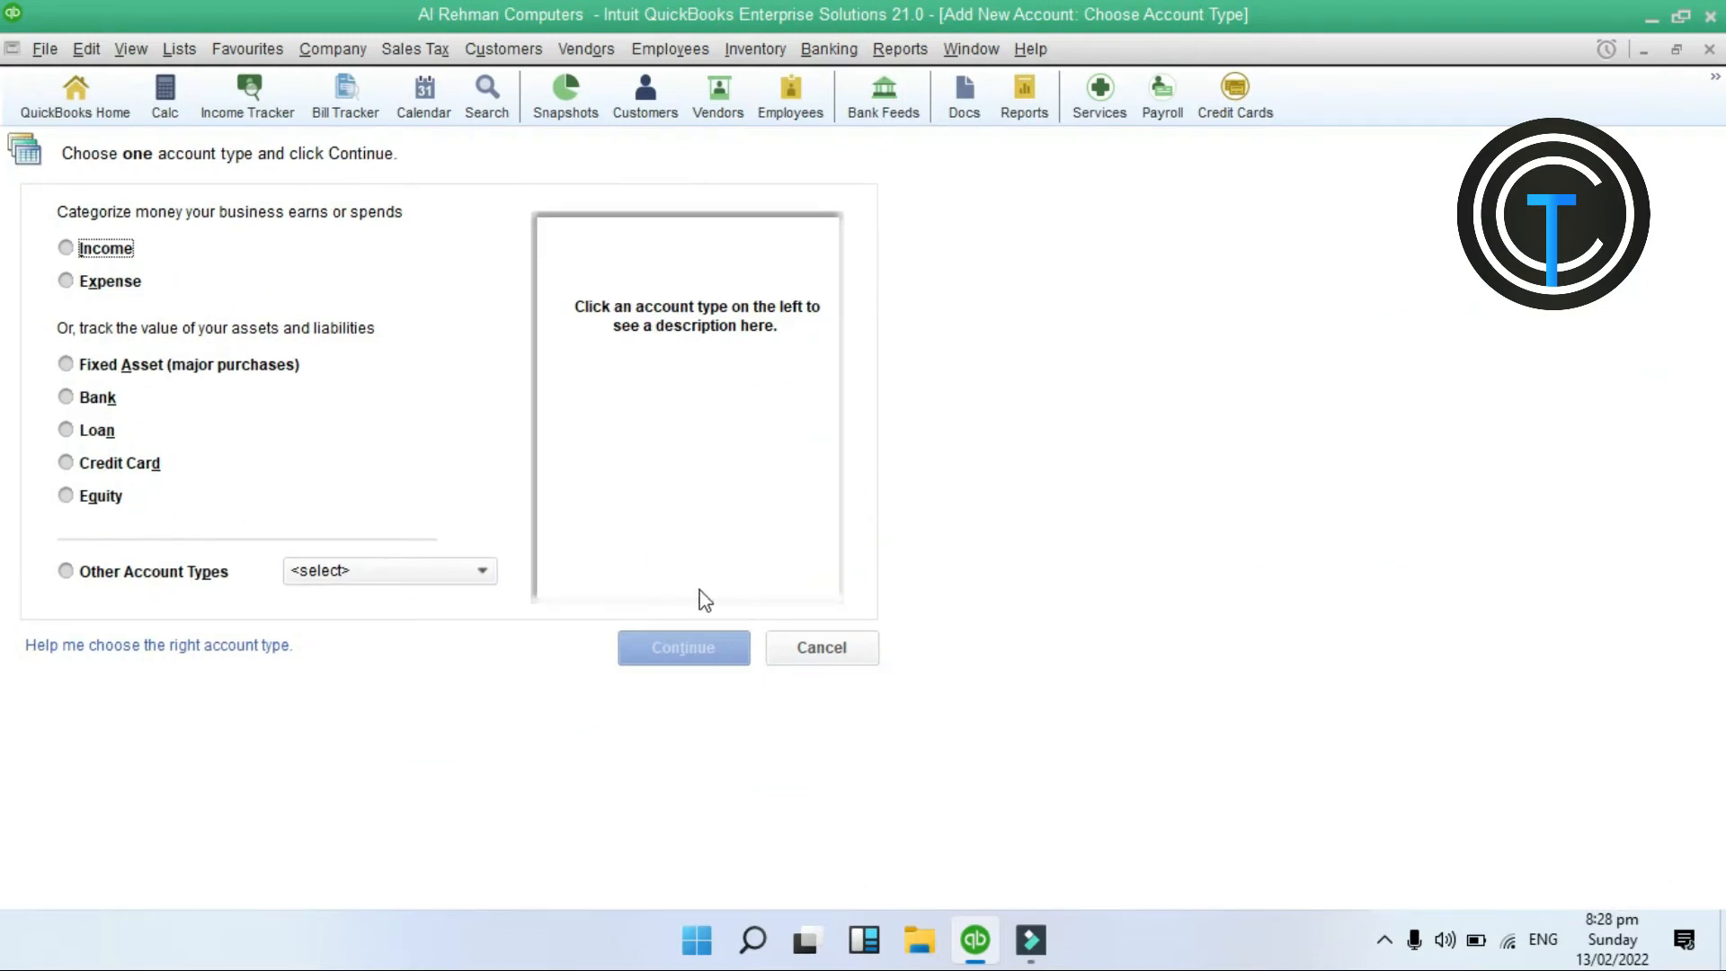
click(794, 664)
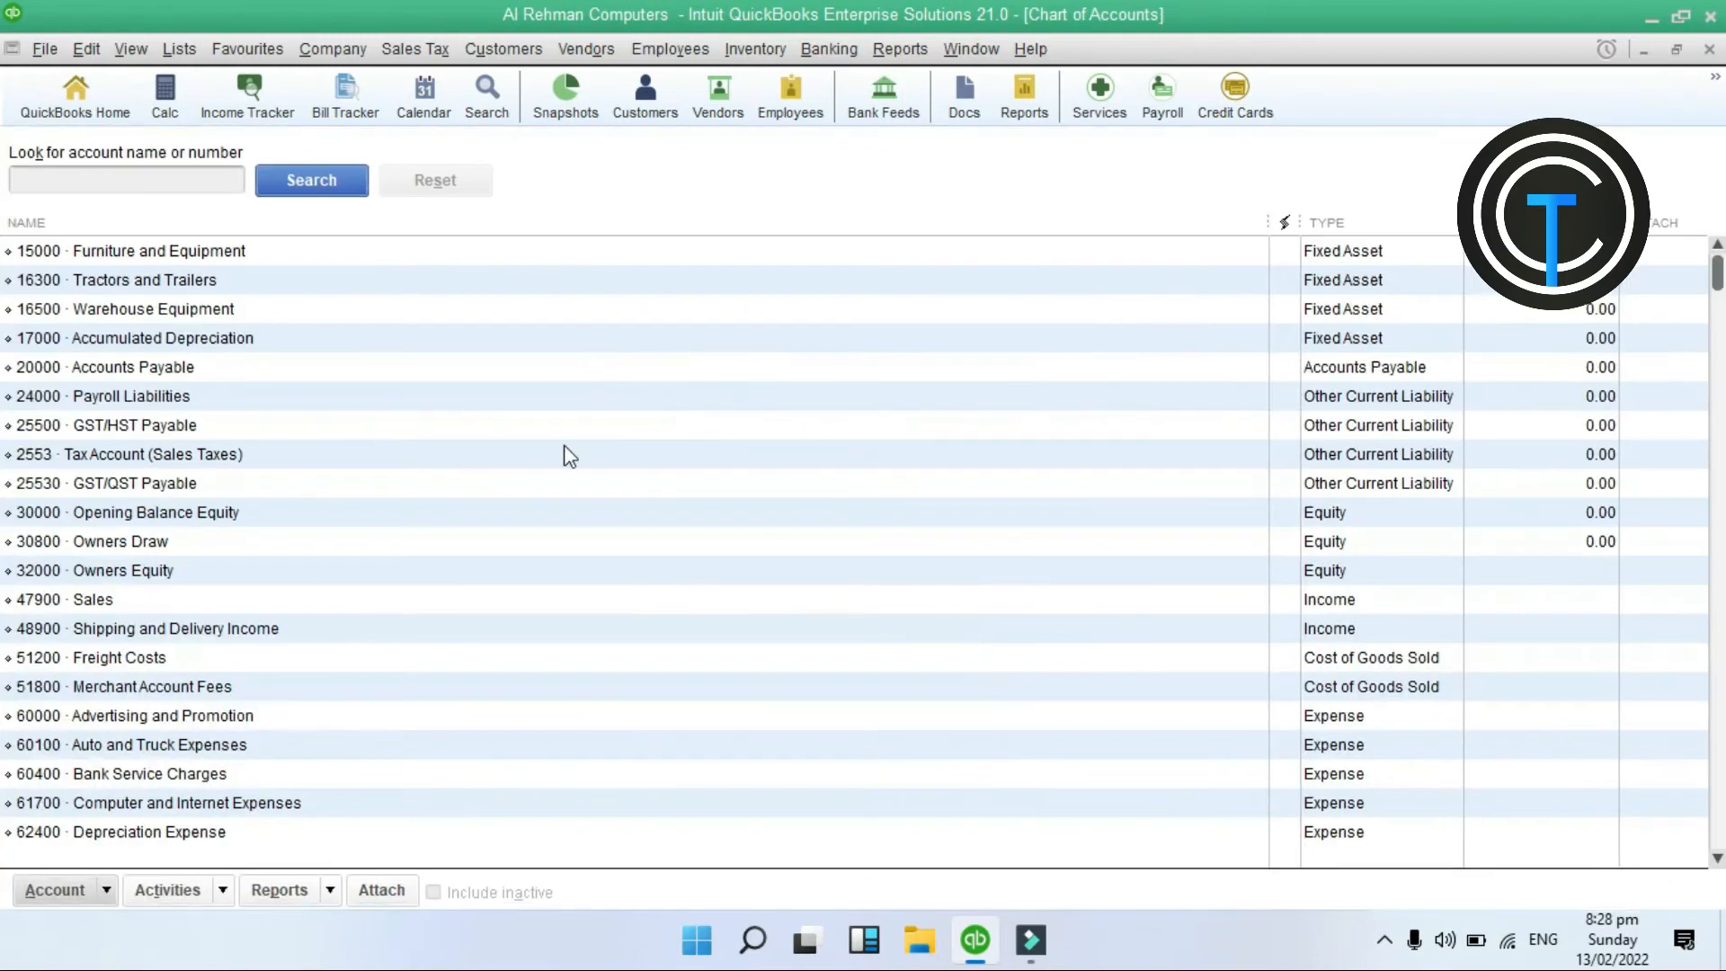
right_click(696, 369)
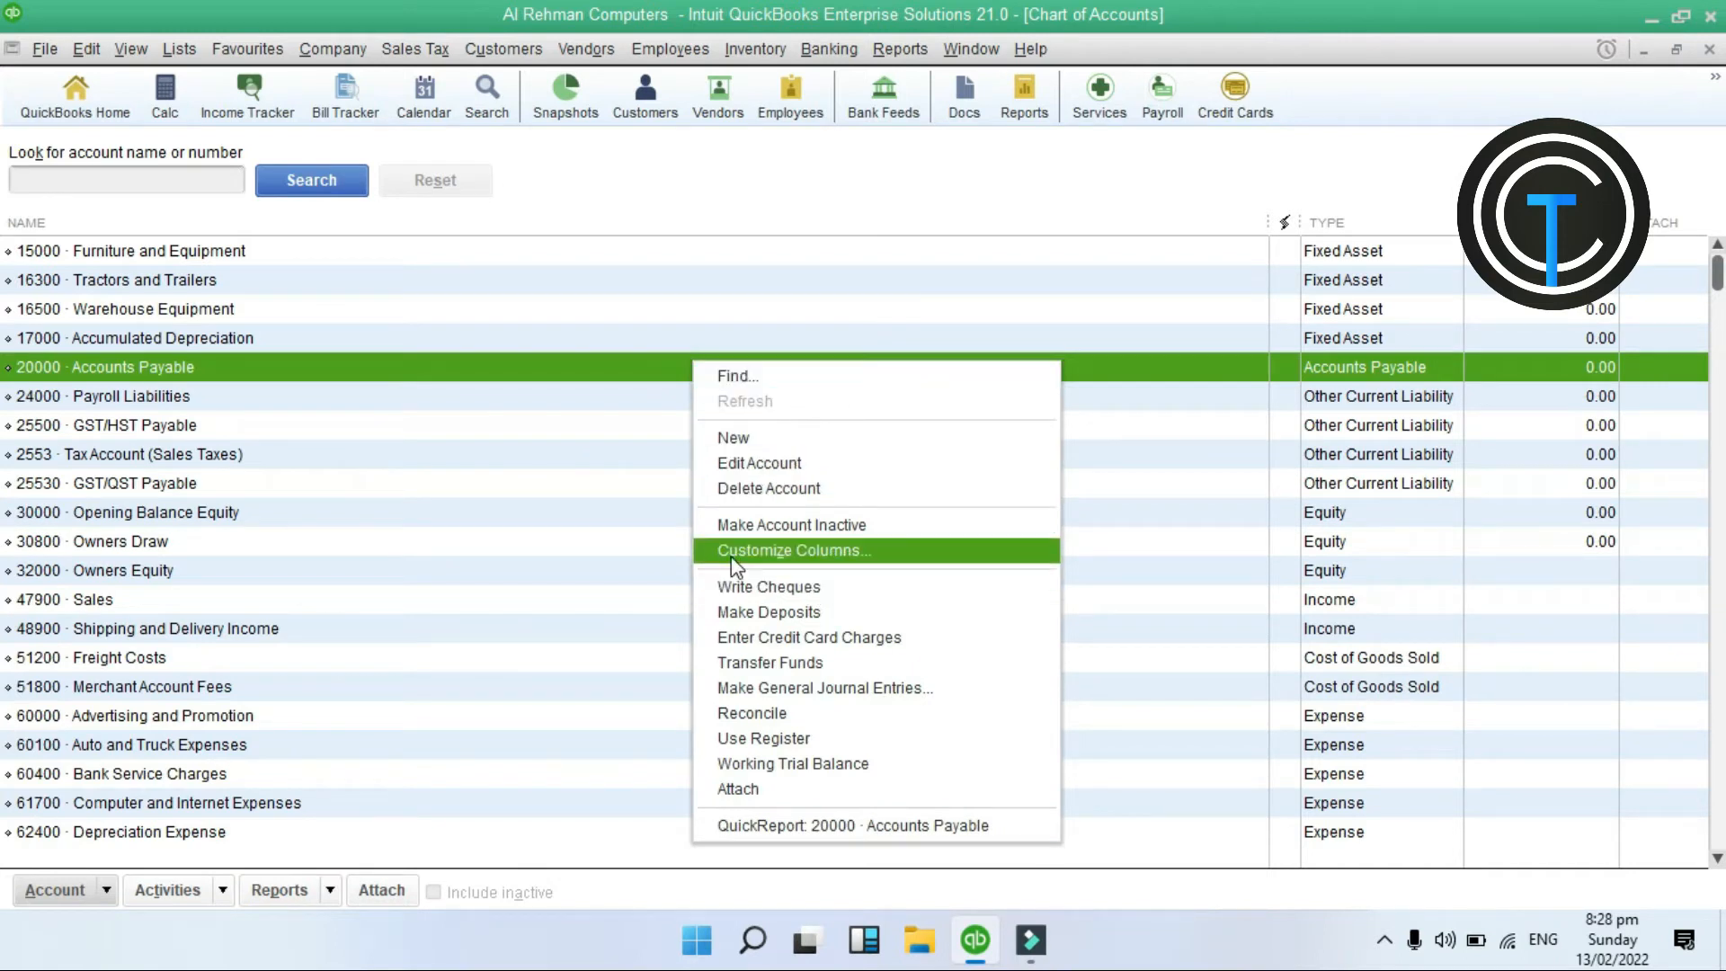
click(739, 450)
click(837, 646)
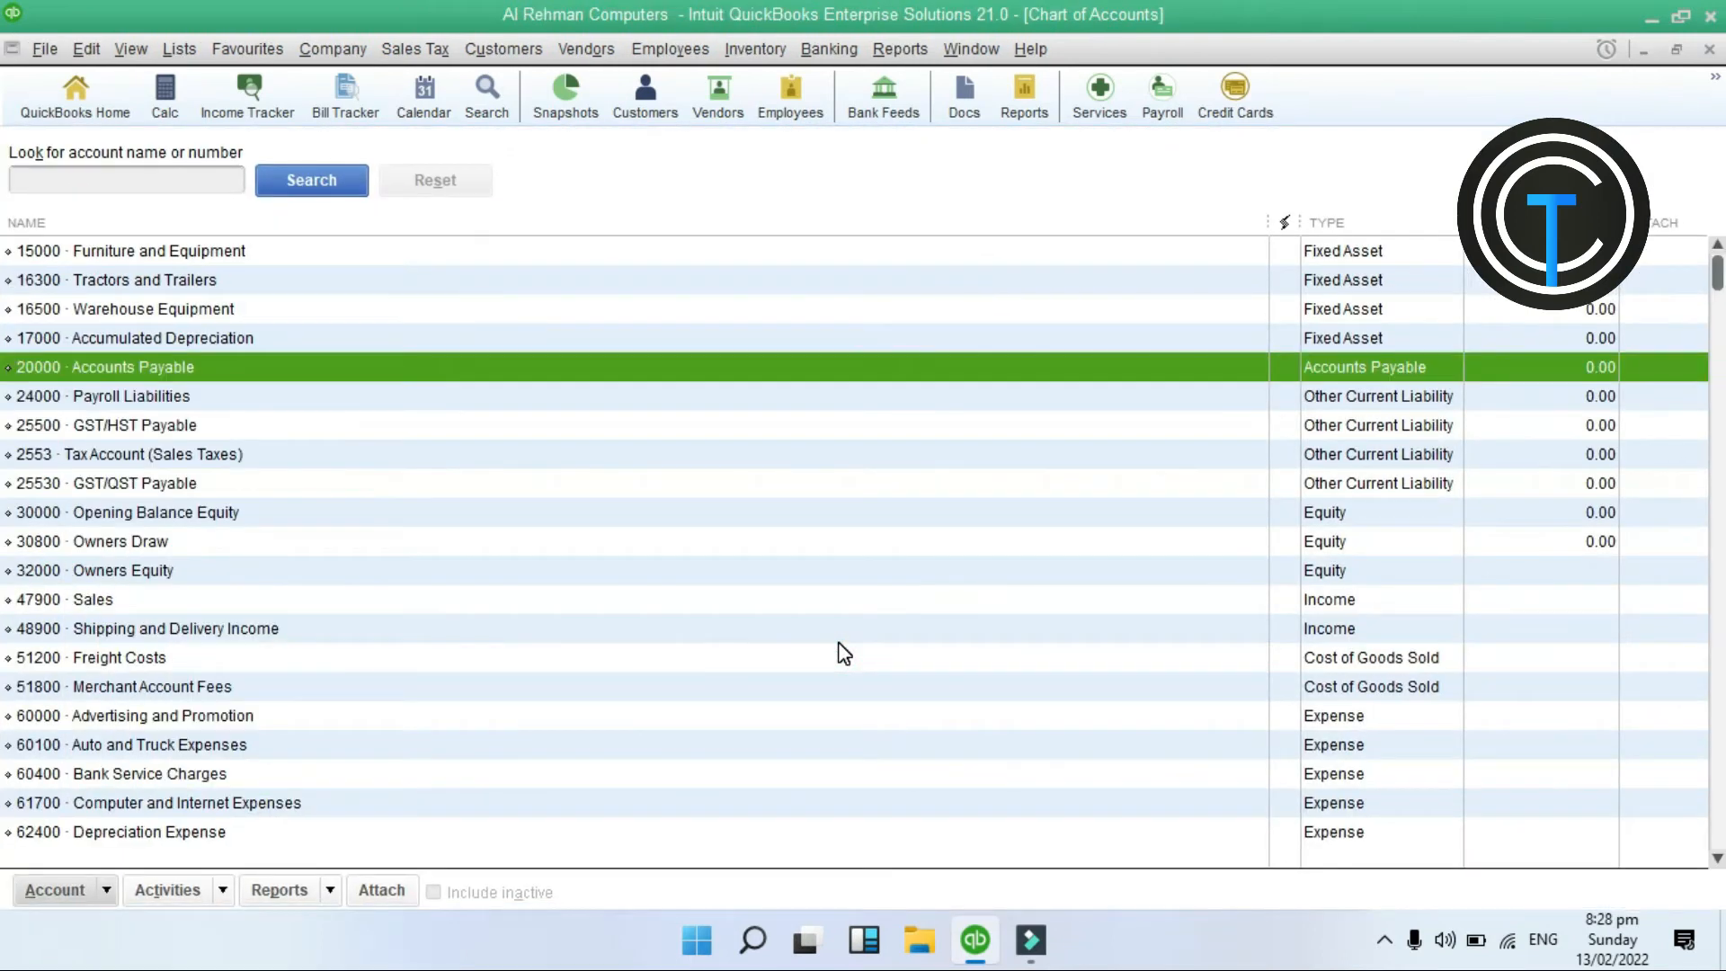
Start a new account, review the descriptions of the account types, and continue with the Expense type
key(ctrl+n)
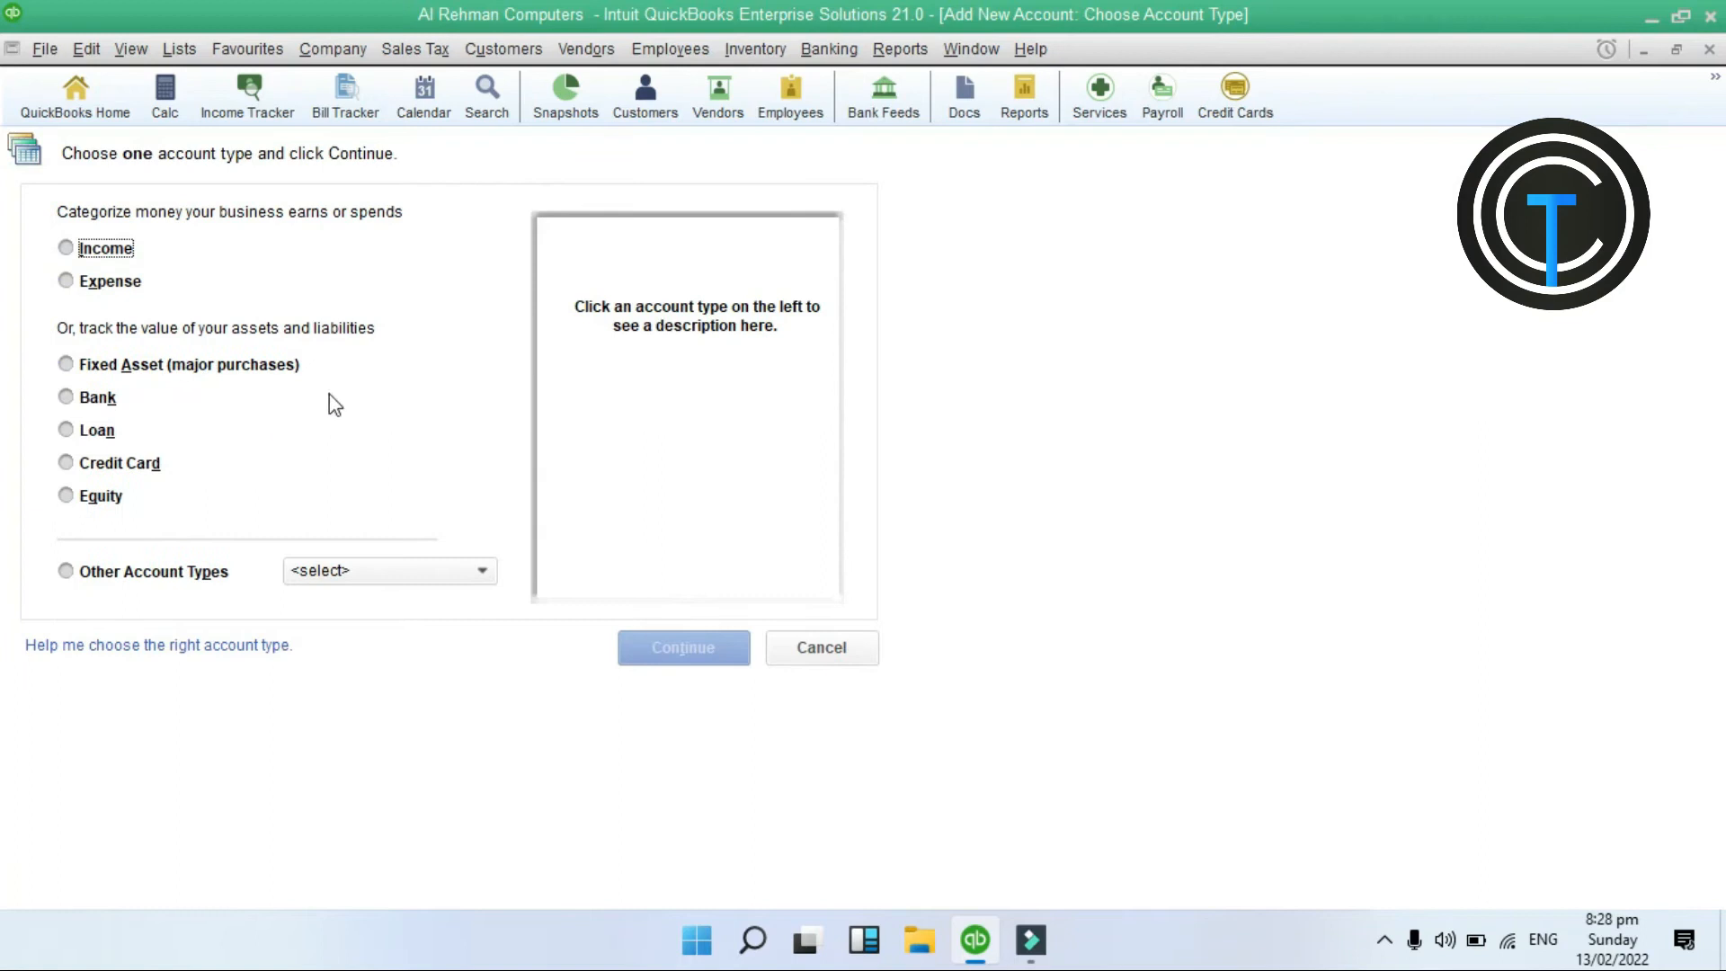
click(111, 251)
click(111, 287)
click(152, 364)
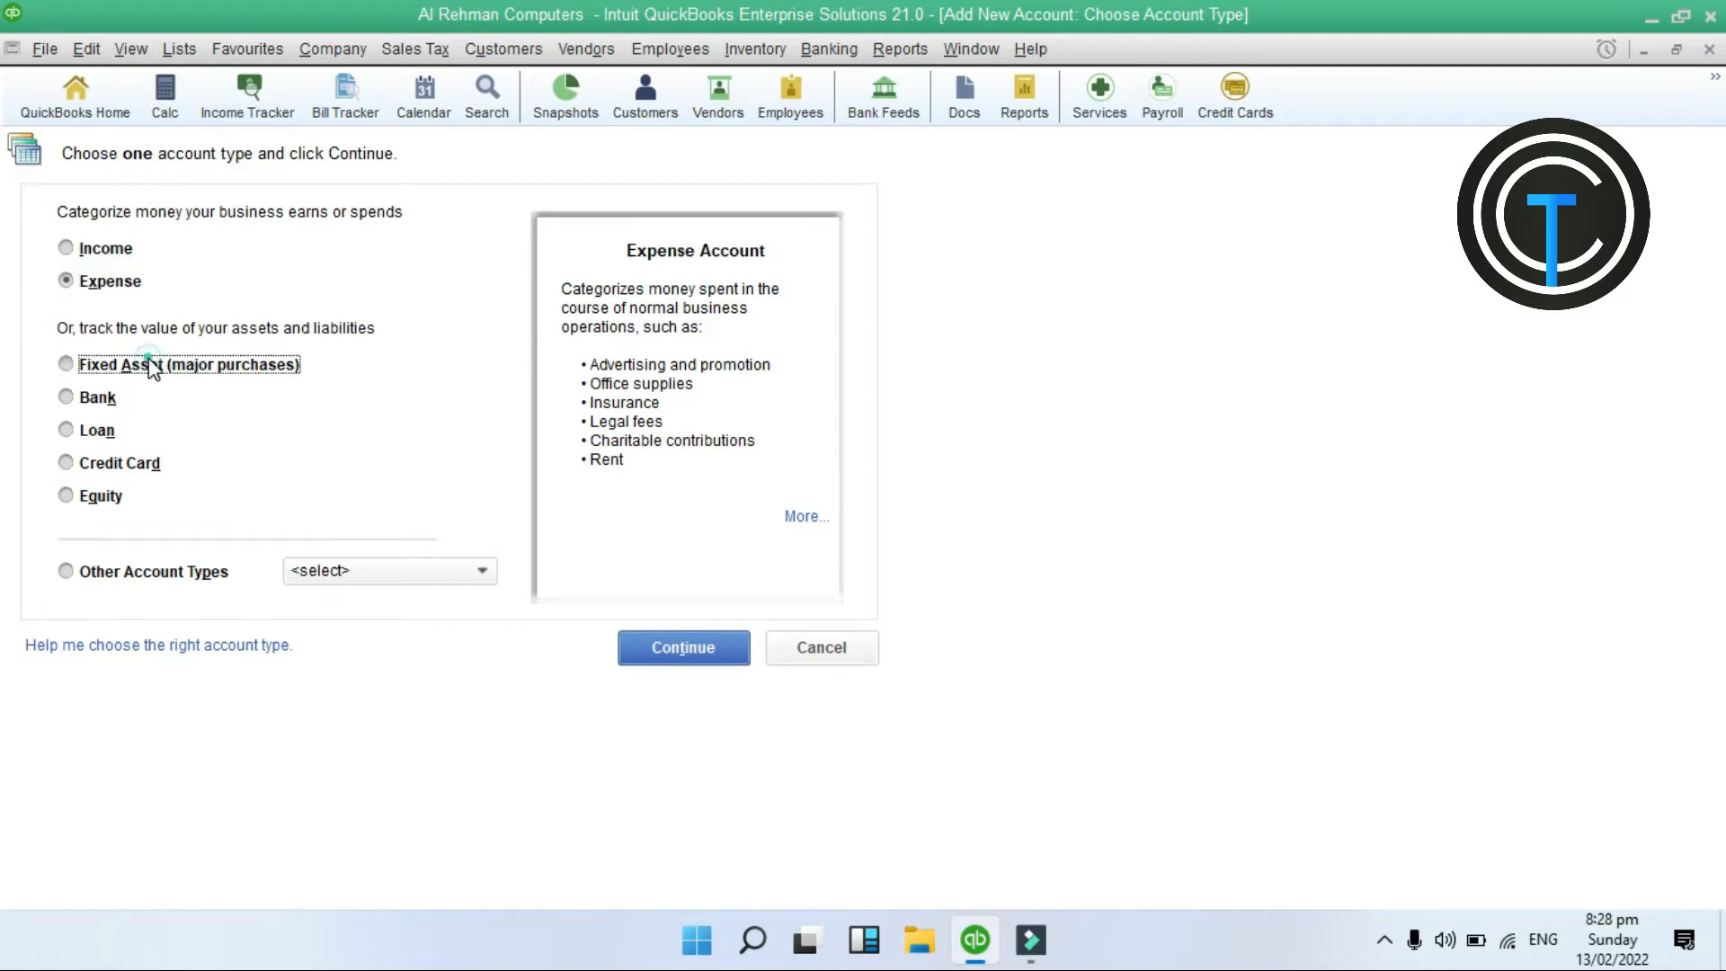
click(100, 397)
click(101, 430)
click(104, 463)
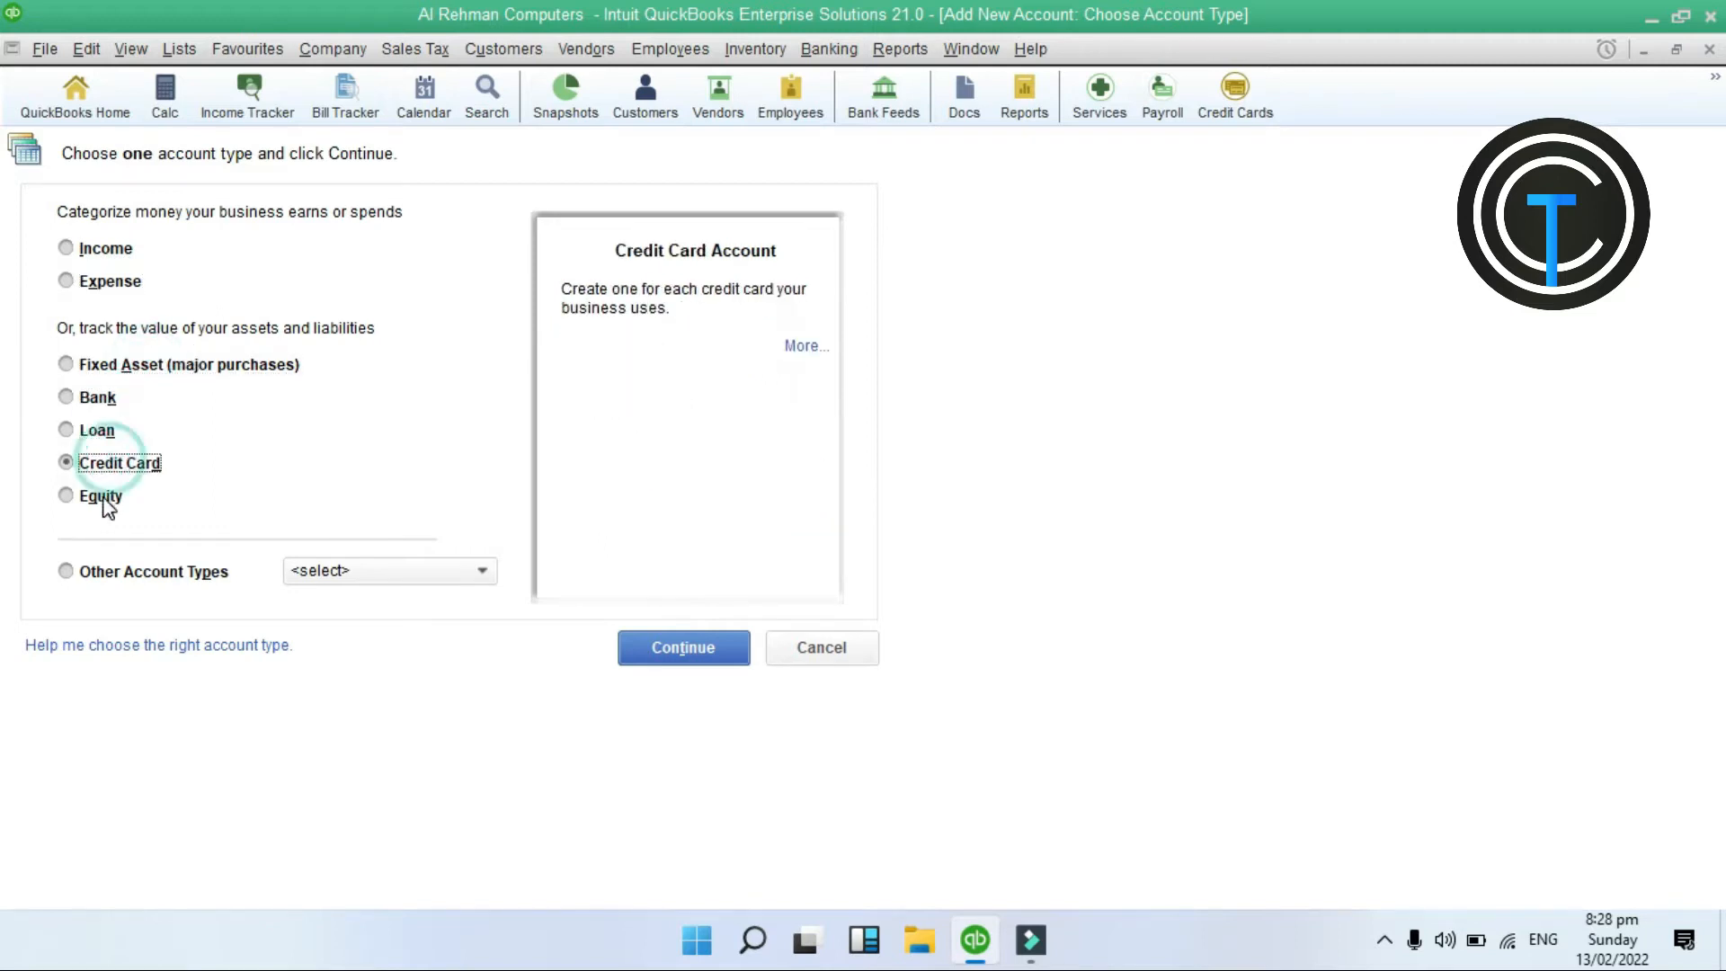
click(102, 496)
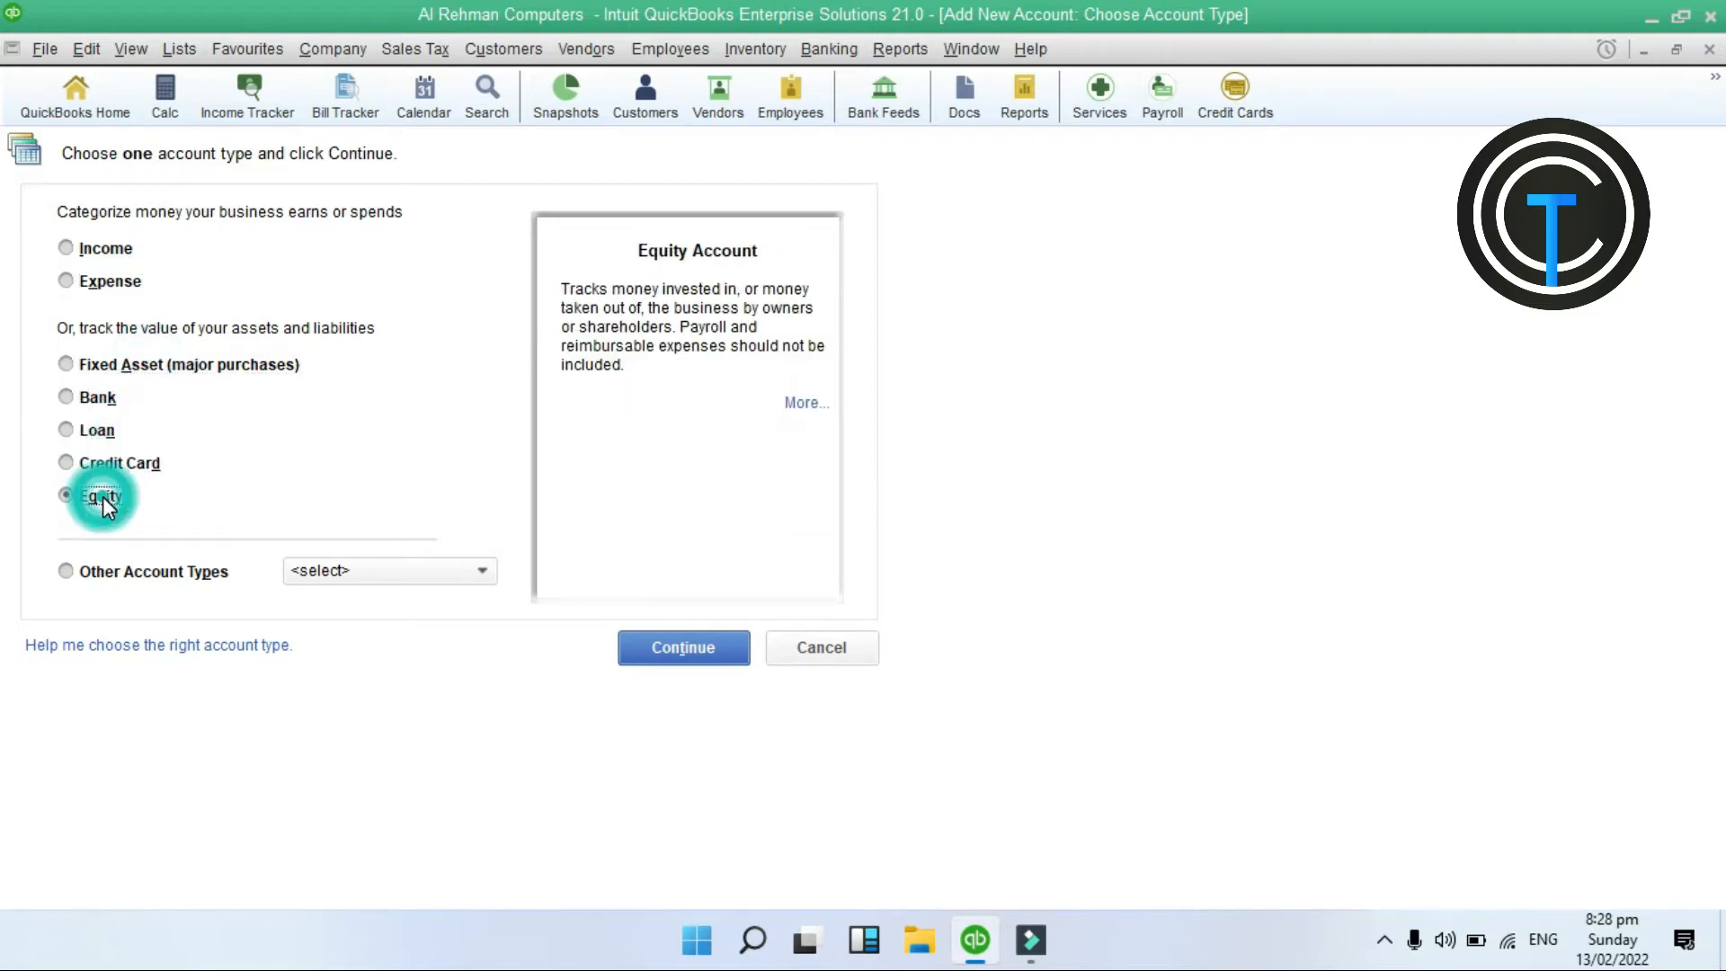
click(114, 286)
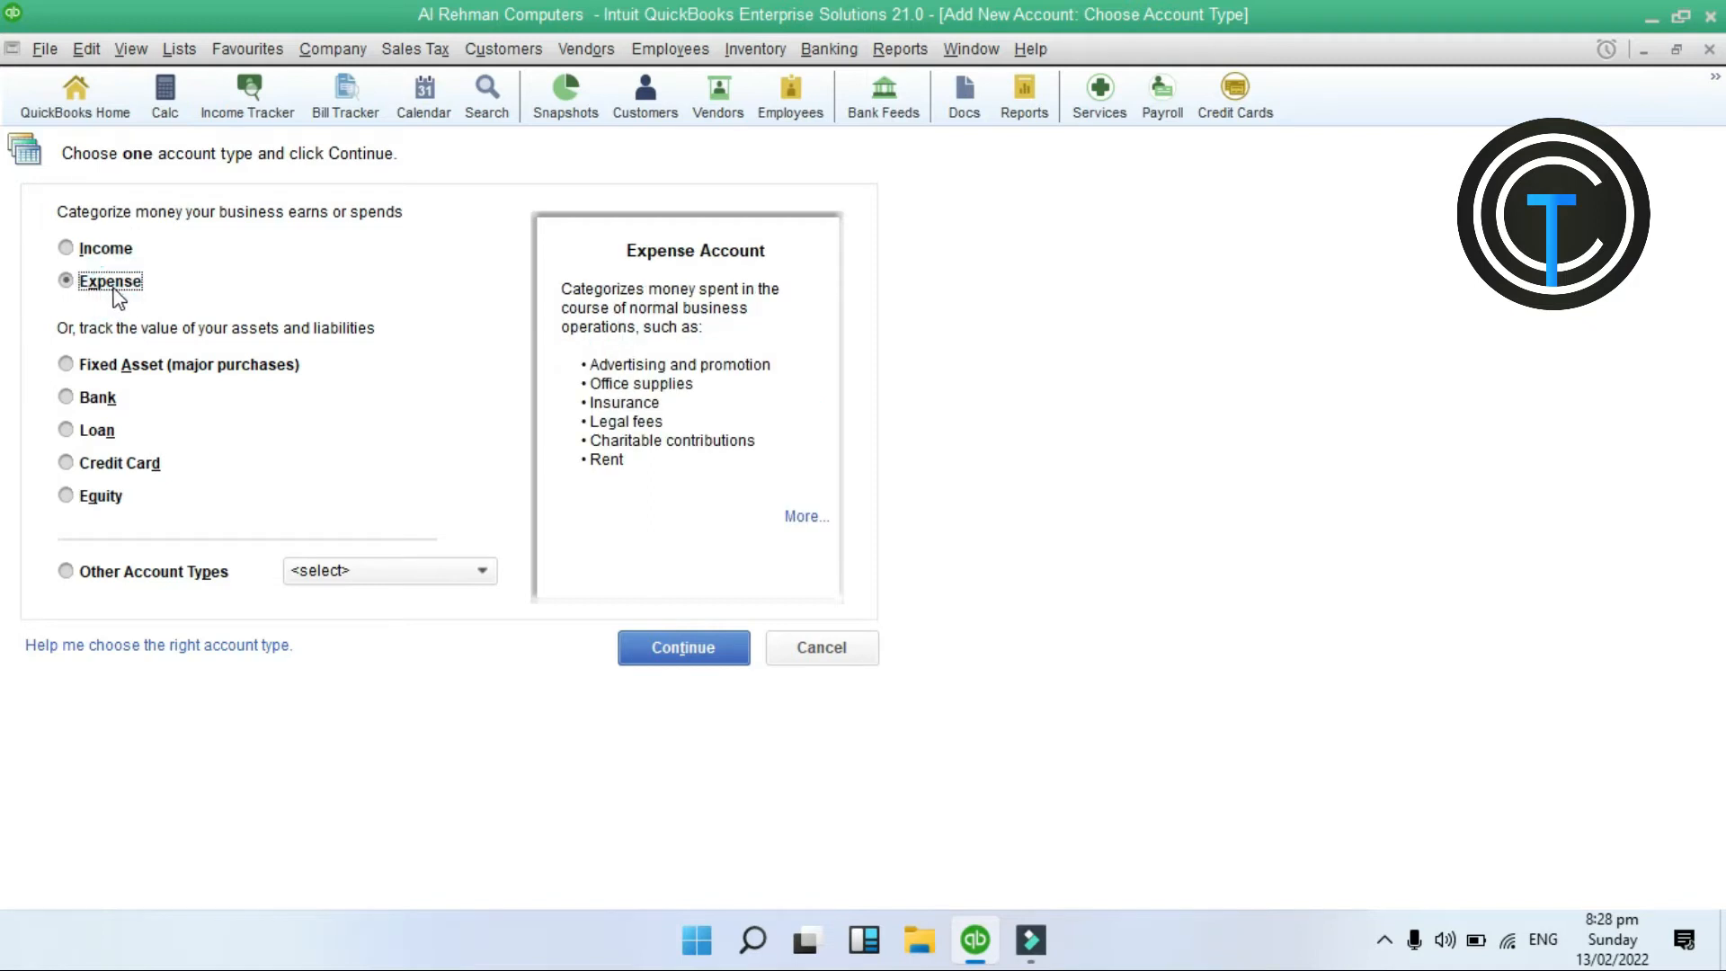
click(706, 648)
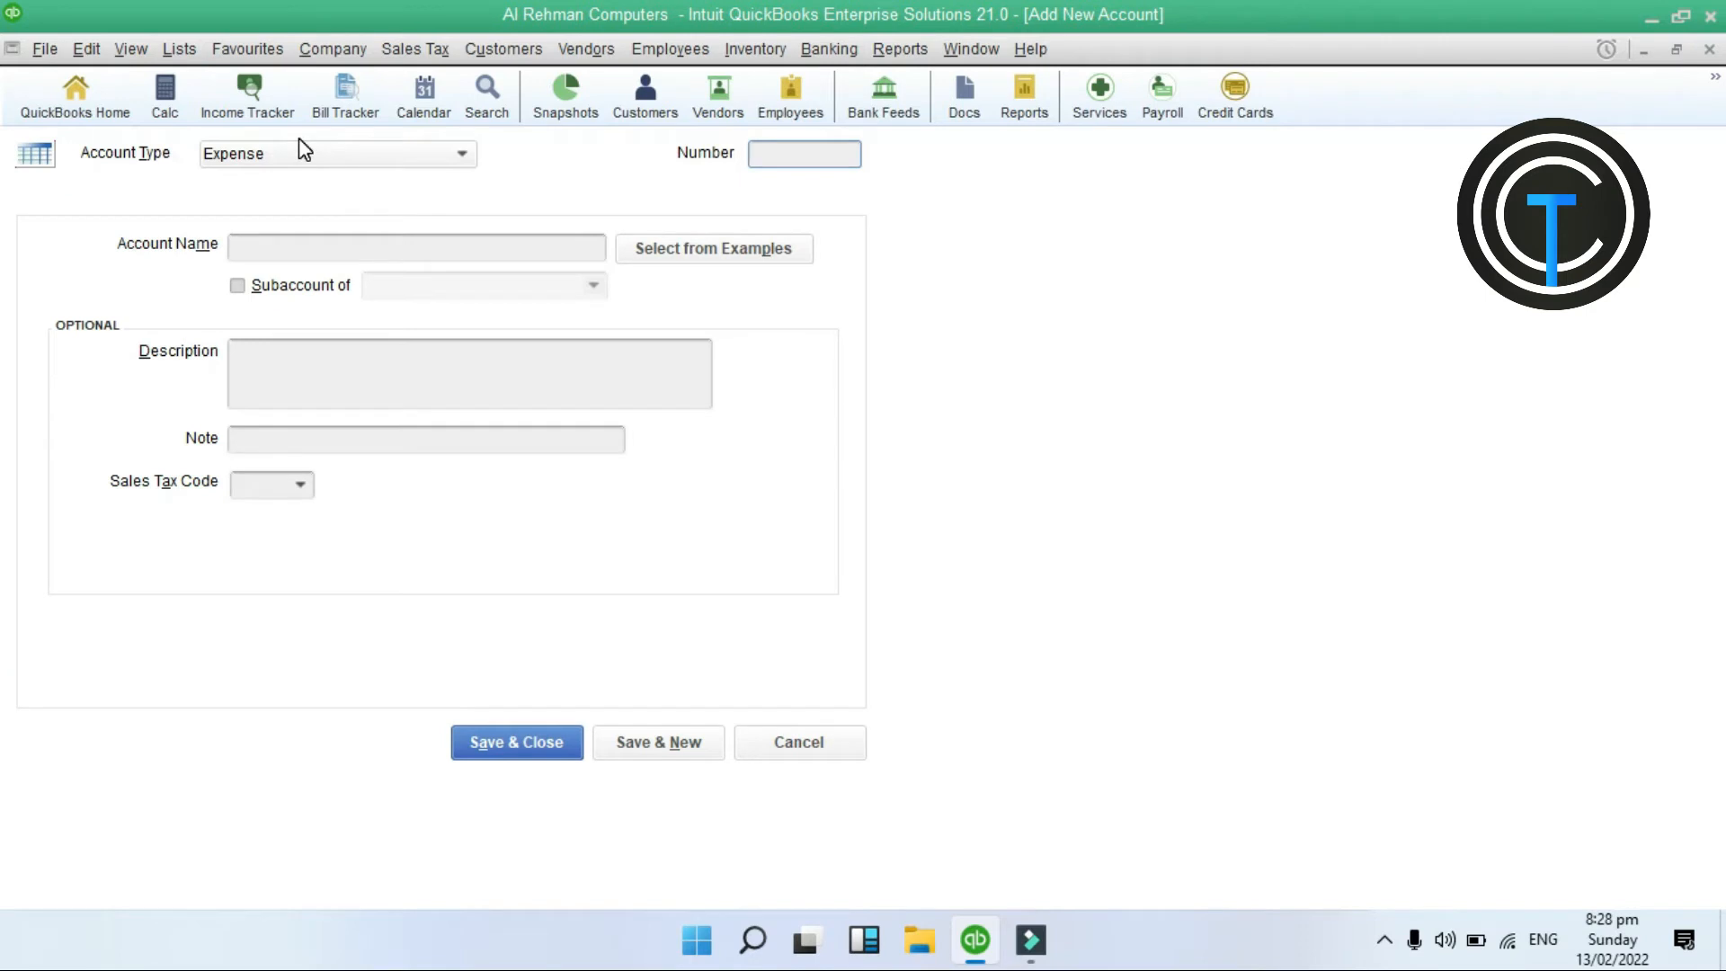
Keep the account type as Expense and give the new account the number 68601 and the name K-Electric
click(364, 155)
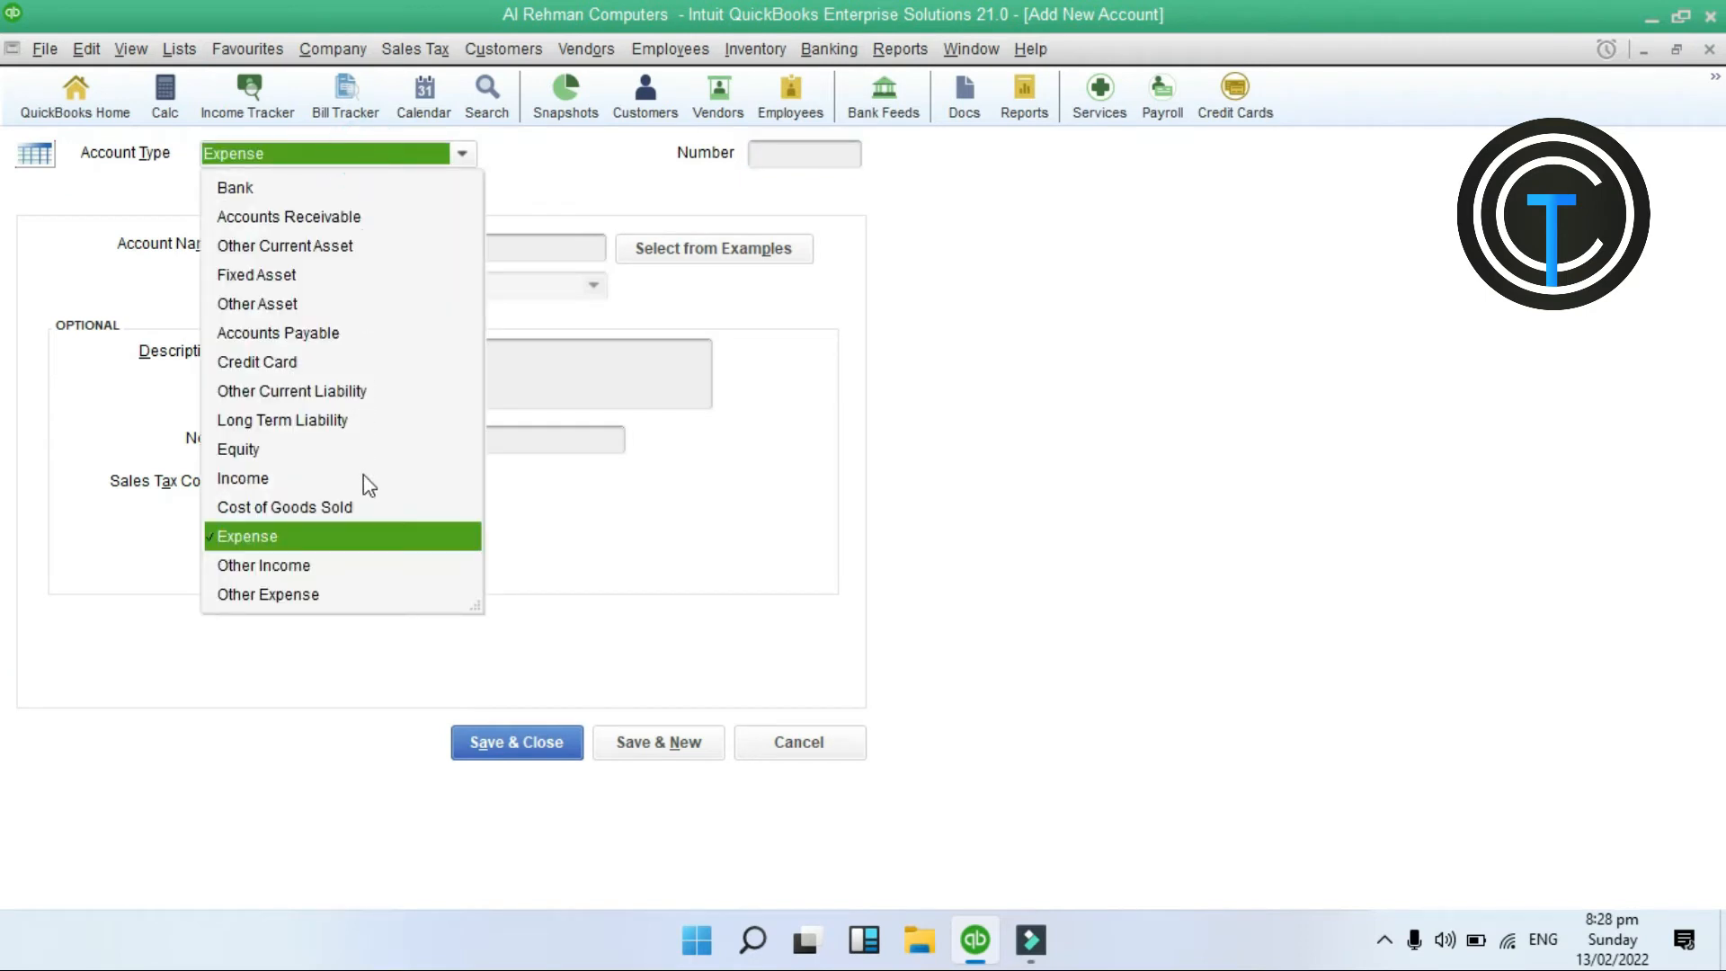
click(570, 189)
click(824, 156)
text(68601)
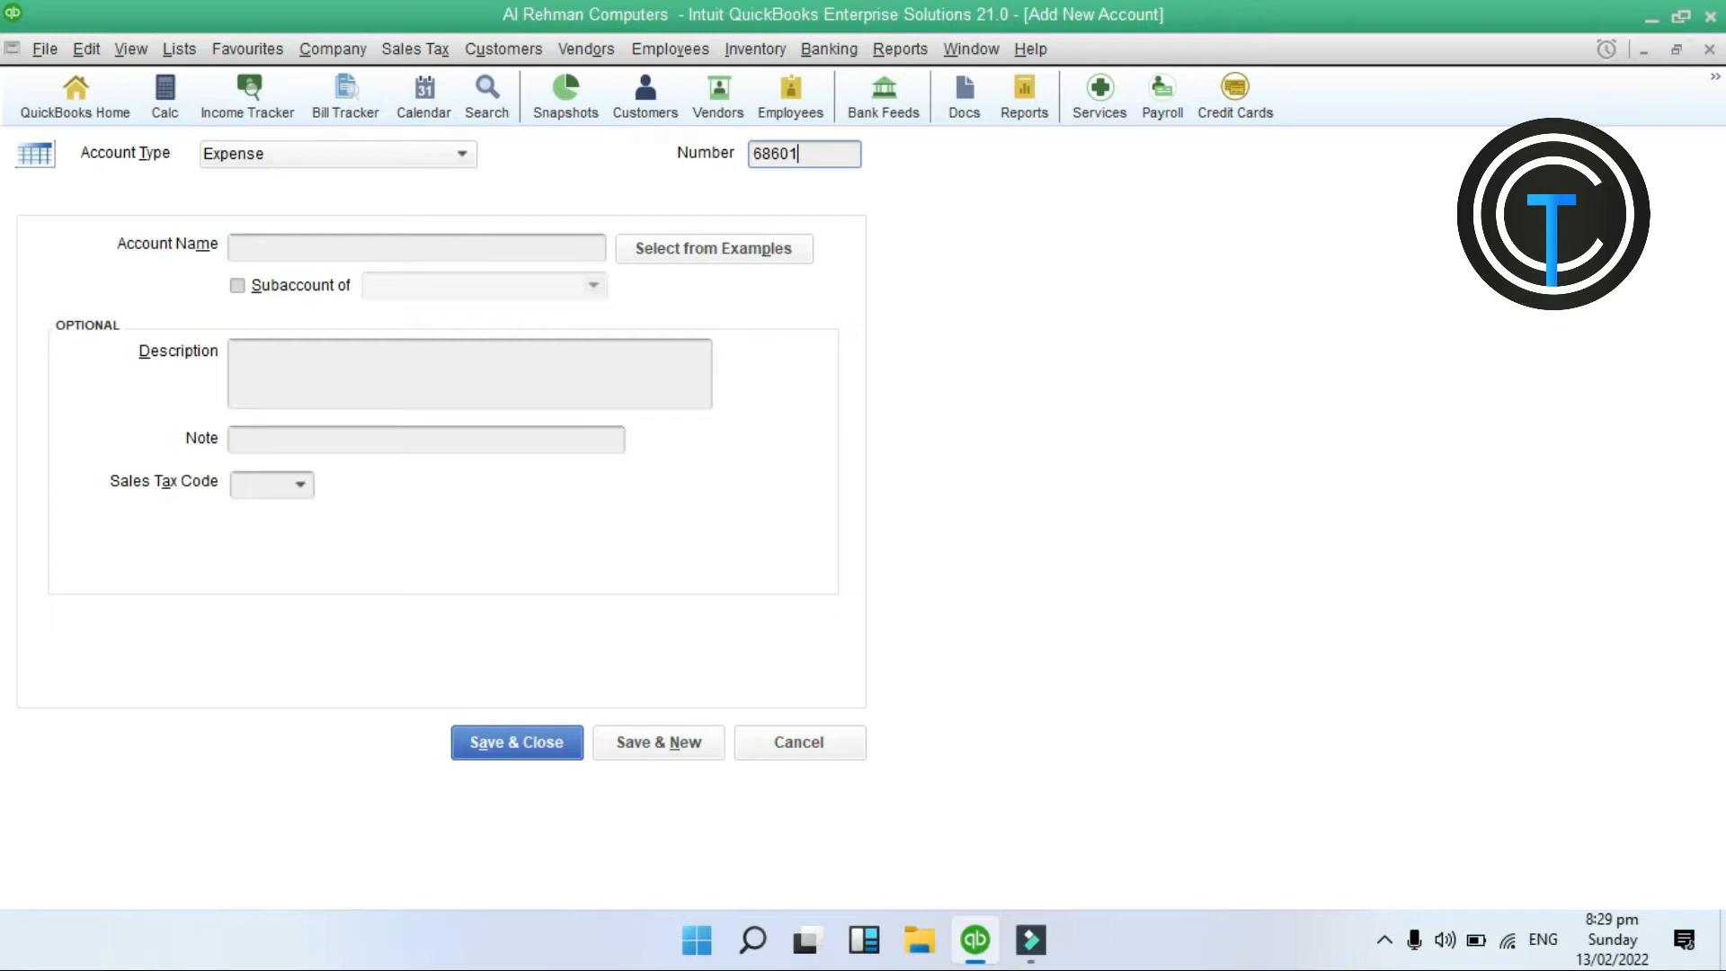
click(281, 249)
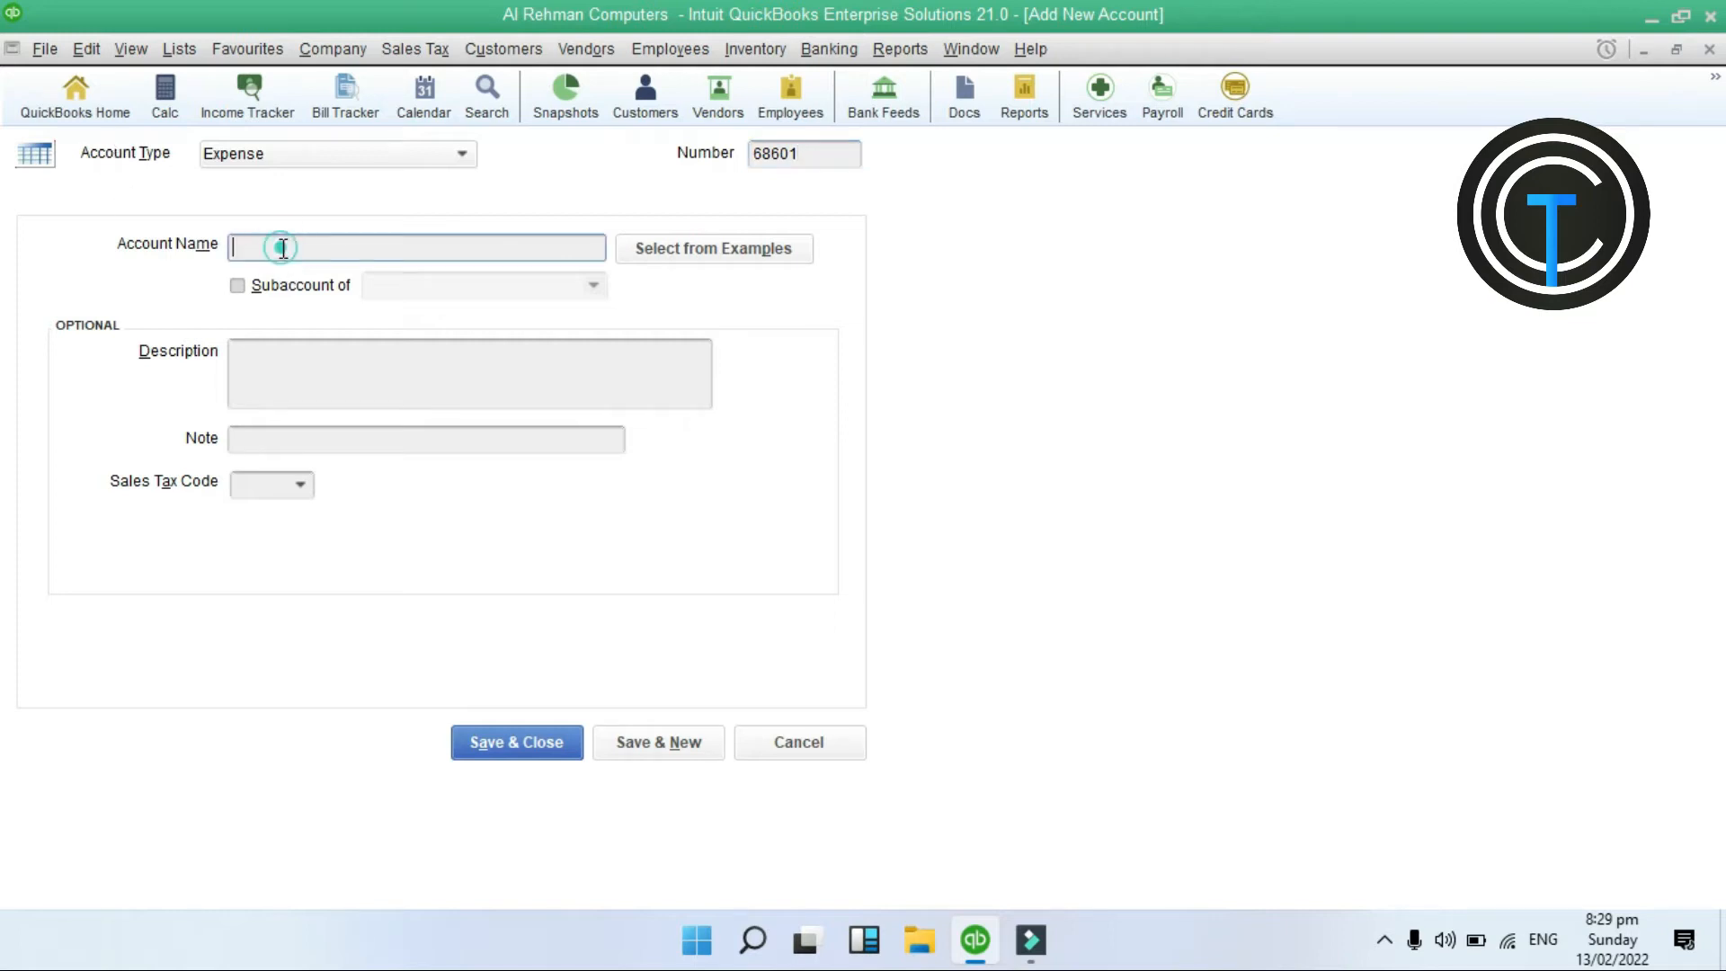
text(K-Electric)
Add the description "KE Bills Record", set the sales tax code to Non, and save the K-Electric account
click(346, 375)
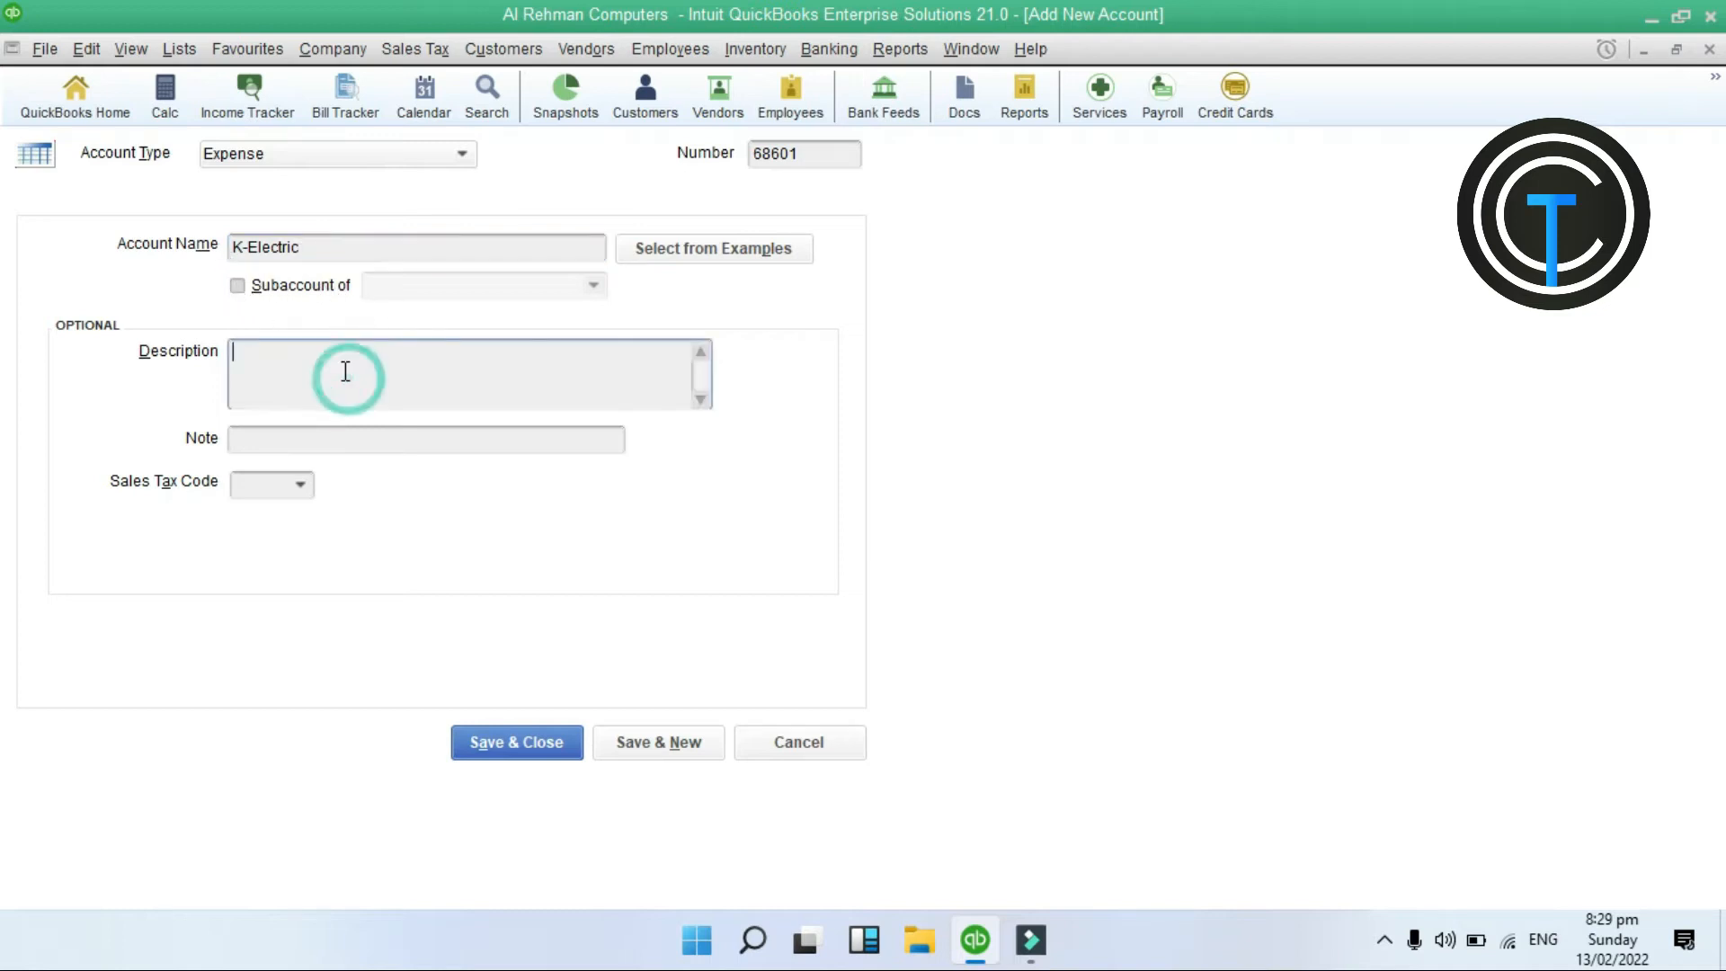
text(KE Bills Record)
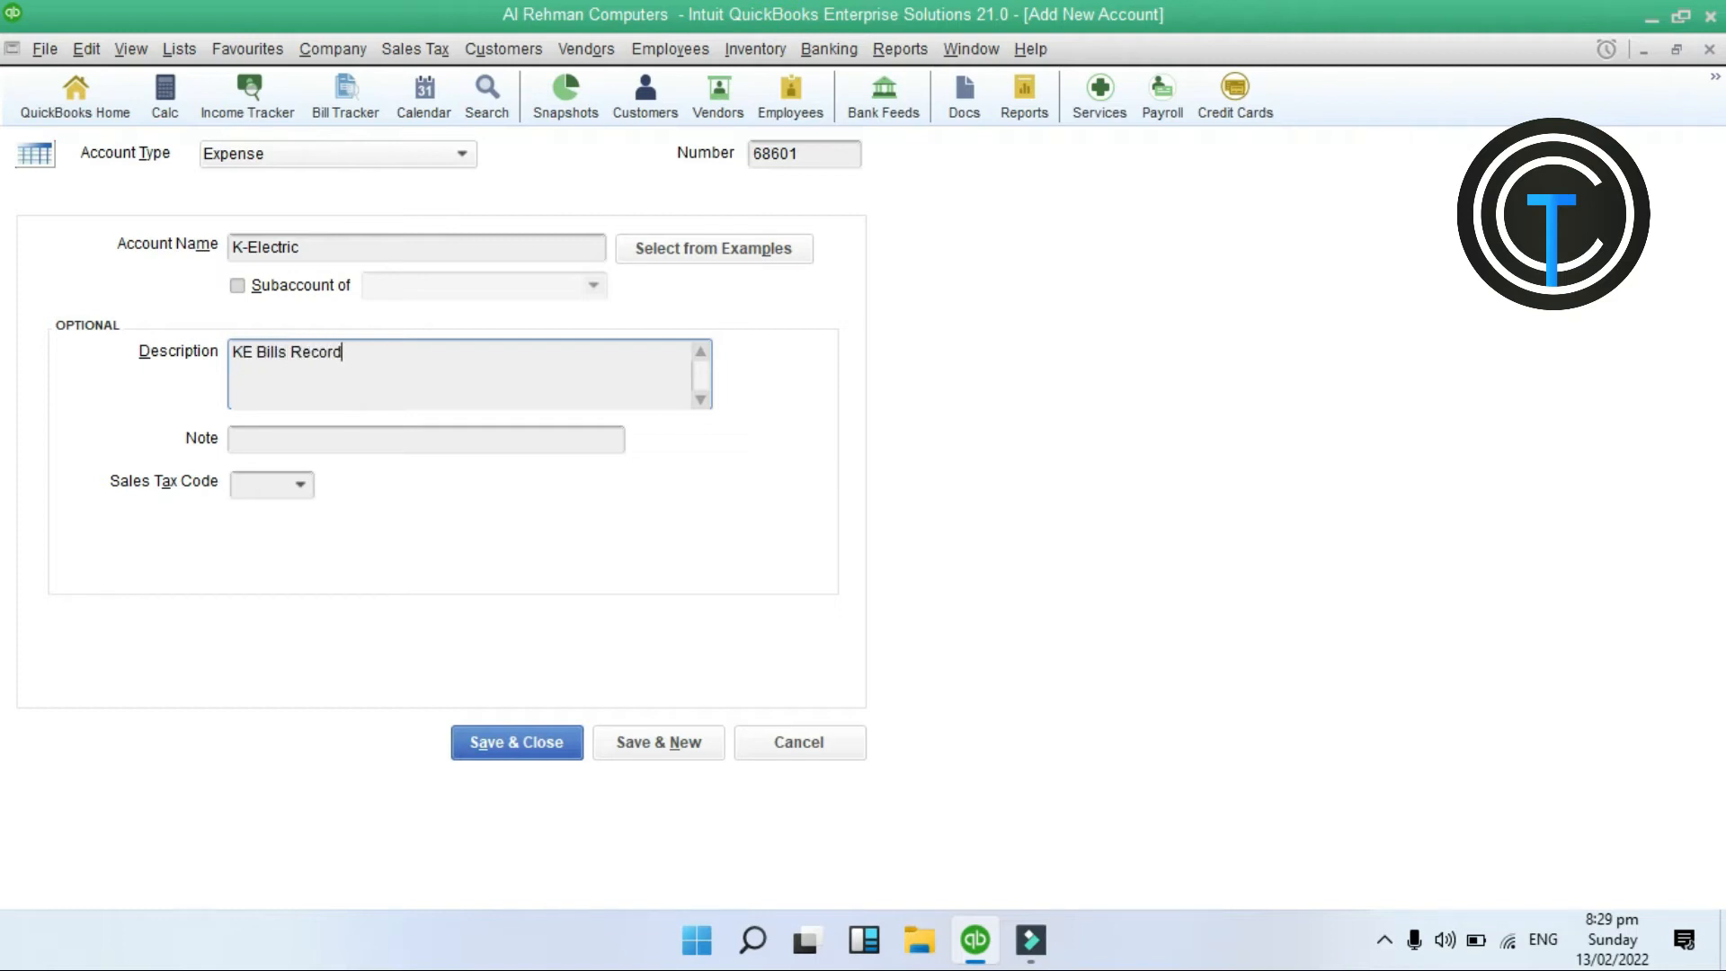
click(298, 486)
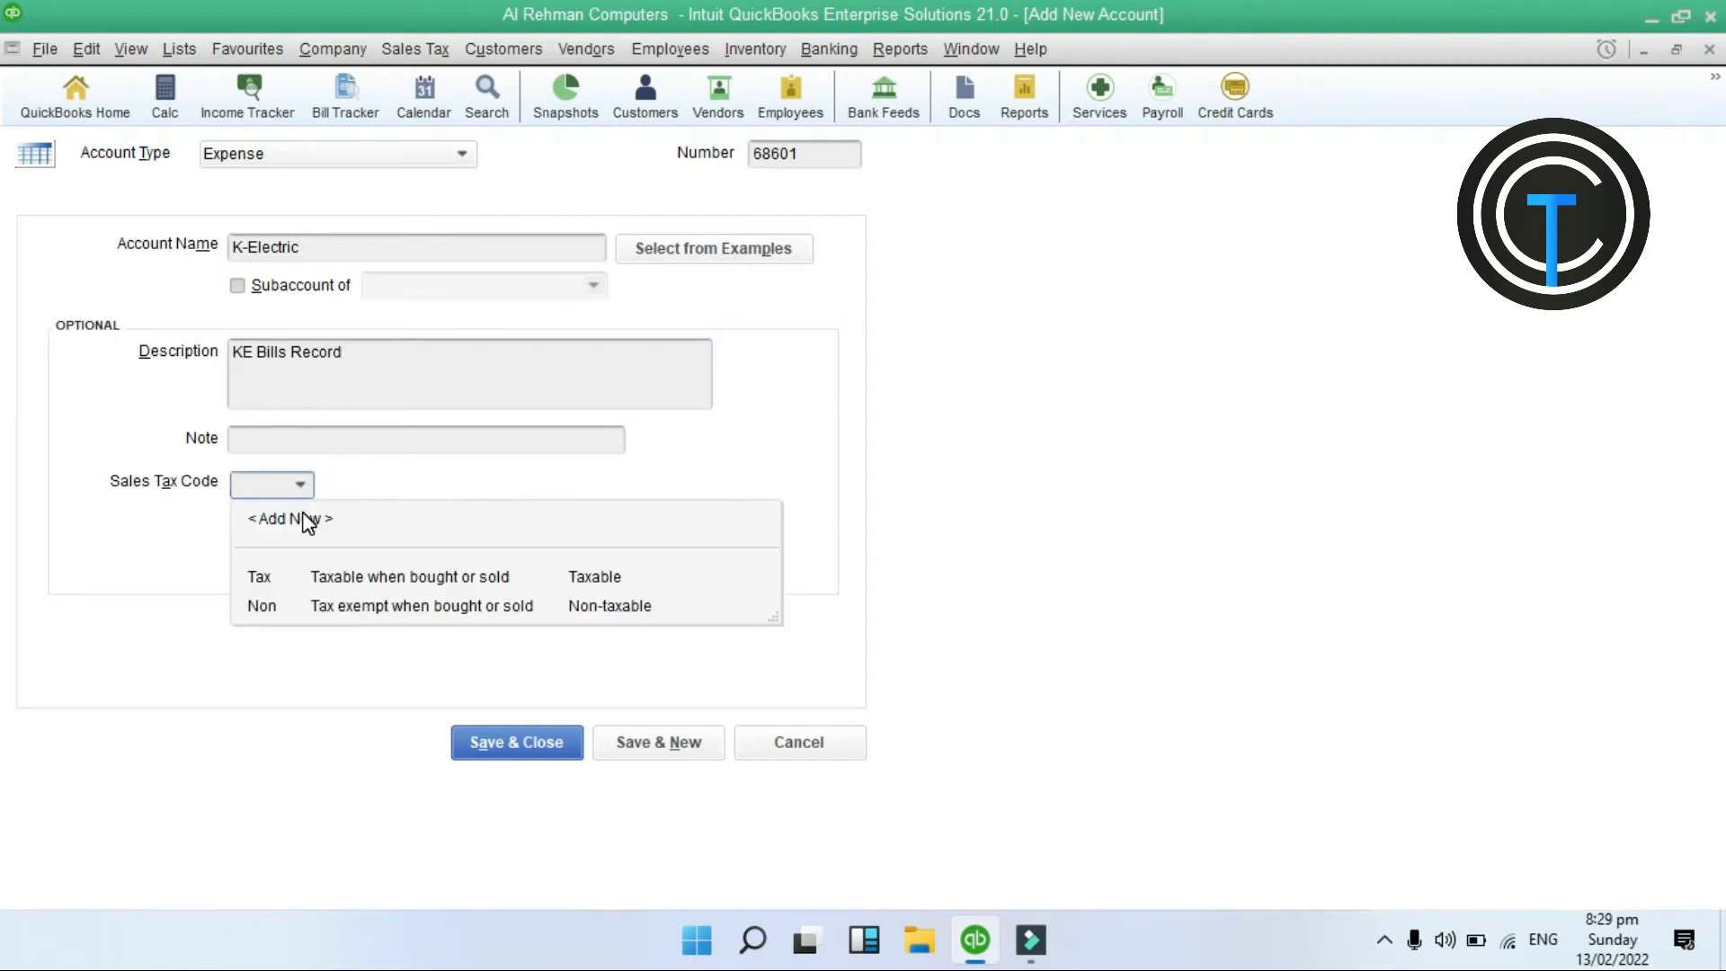
click(323, 607)
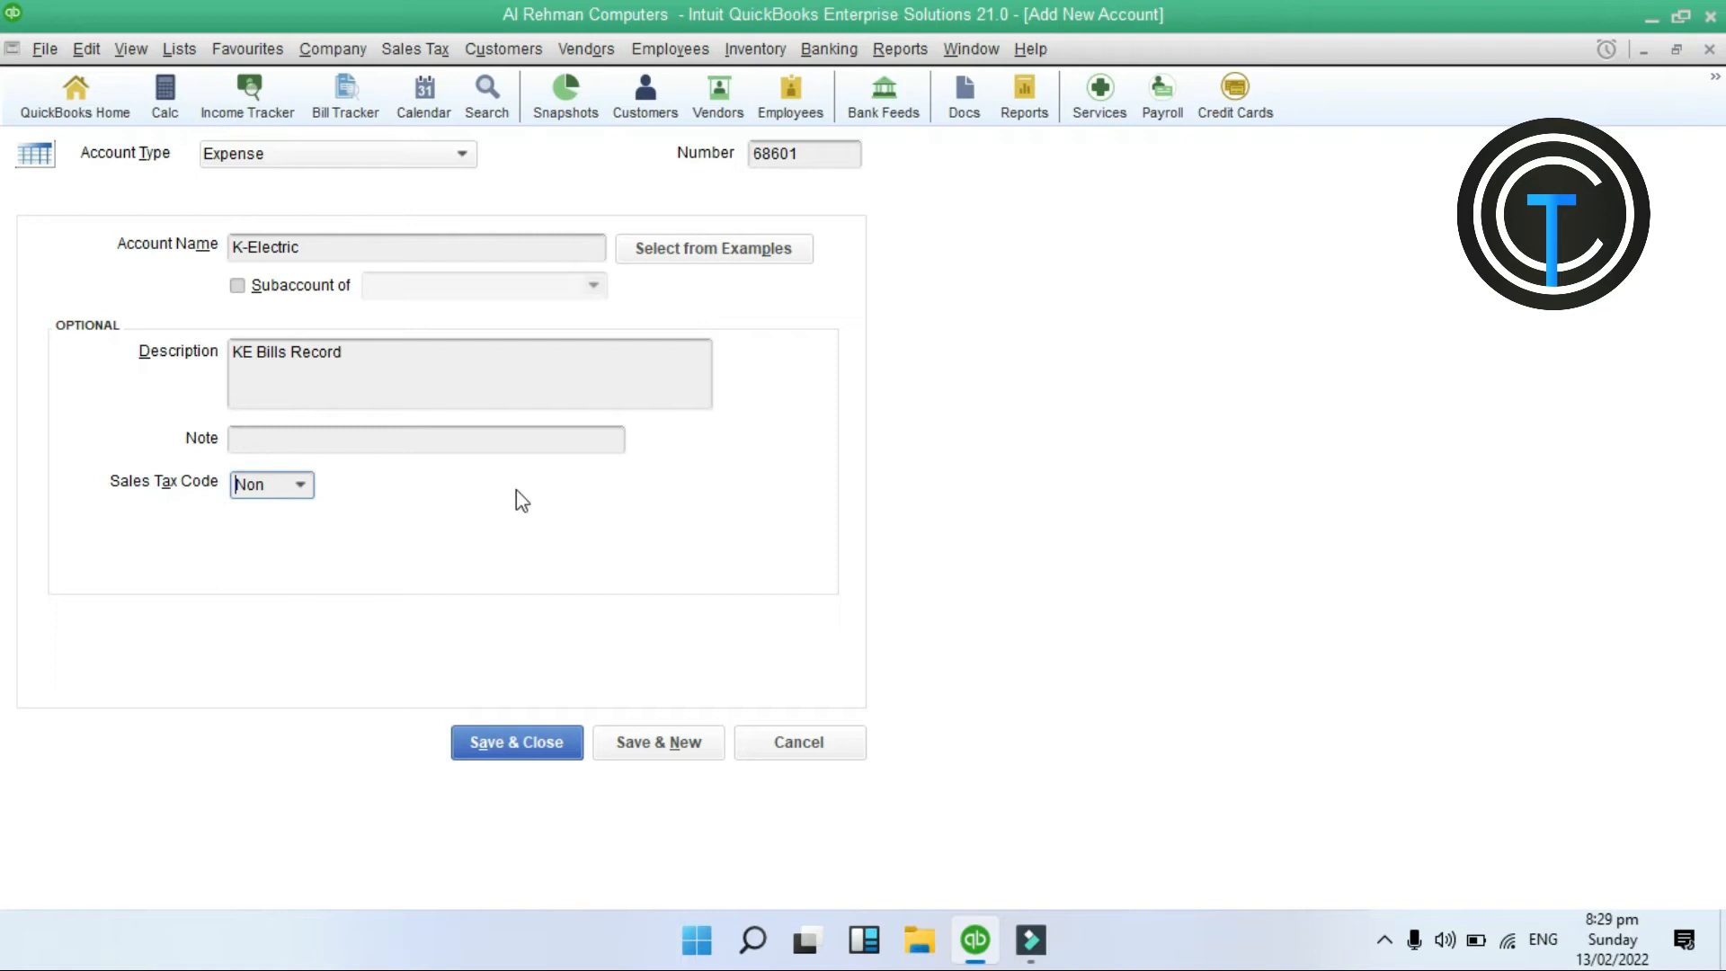
click(533, 736)
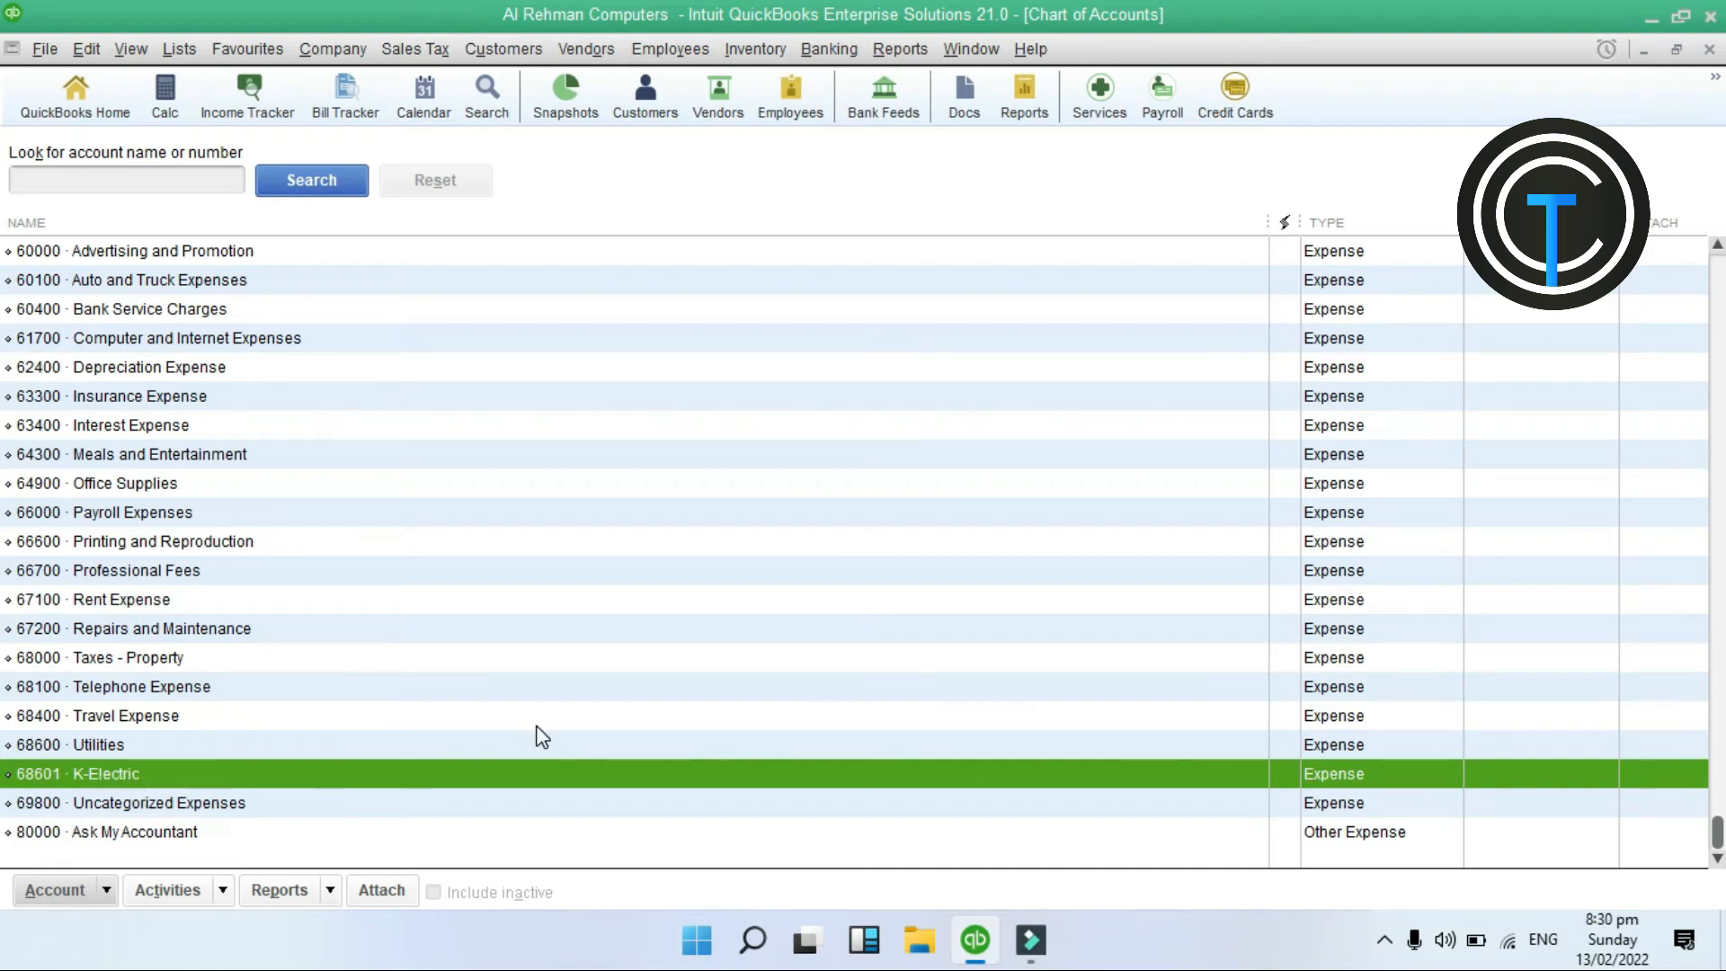
scroll(542, 738, up, 5)
scroll(539, 725, down, 5)
click(169, 803)
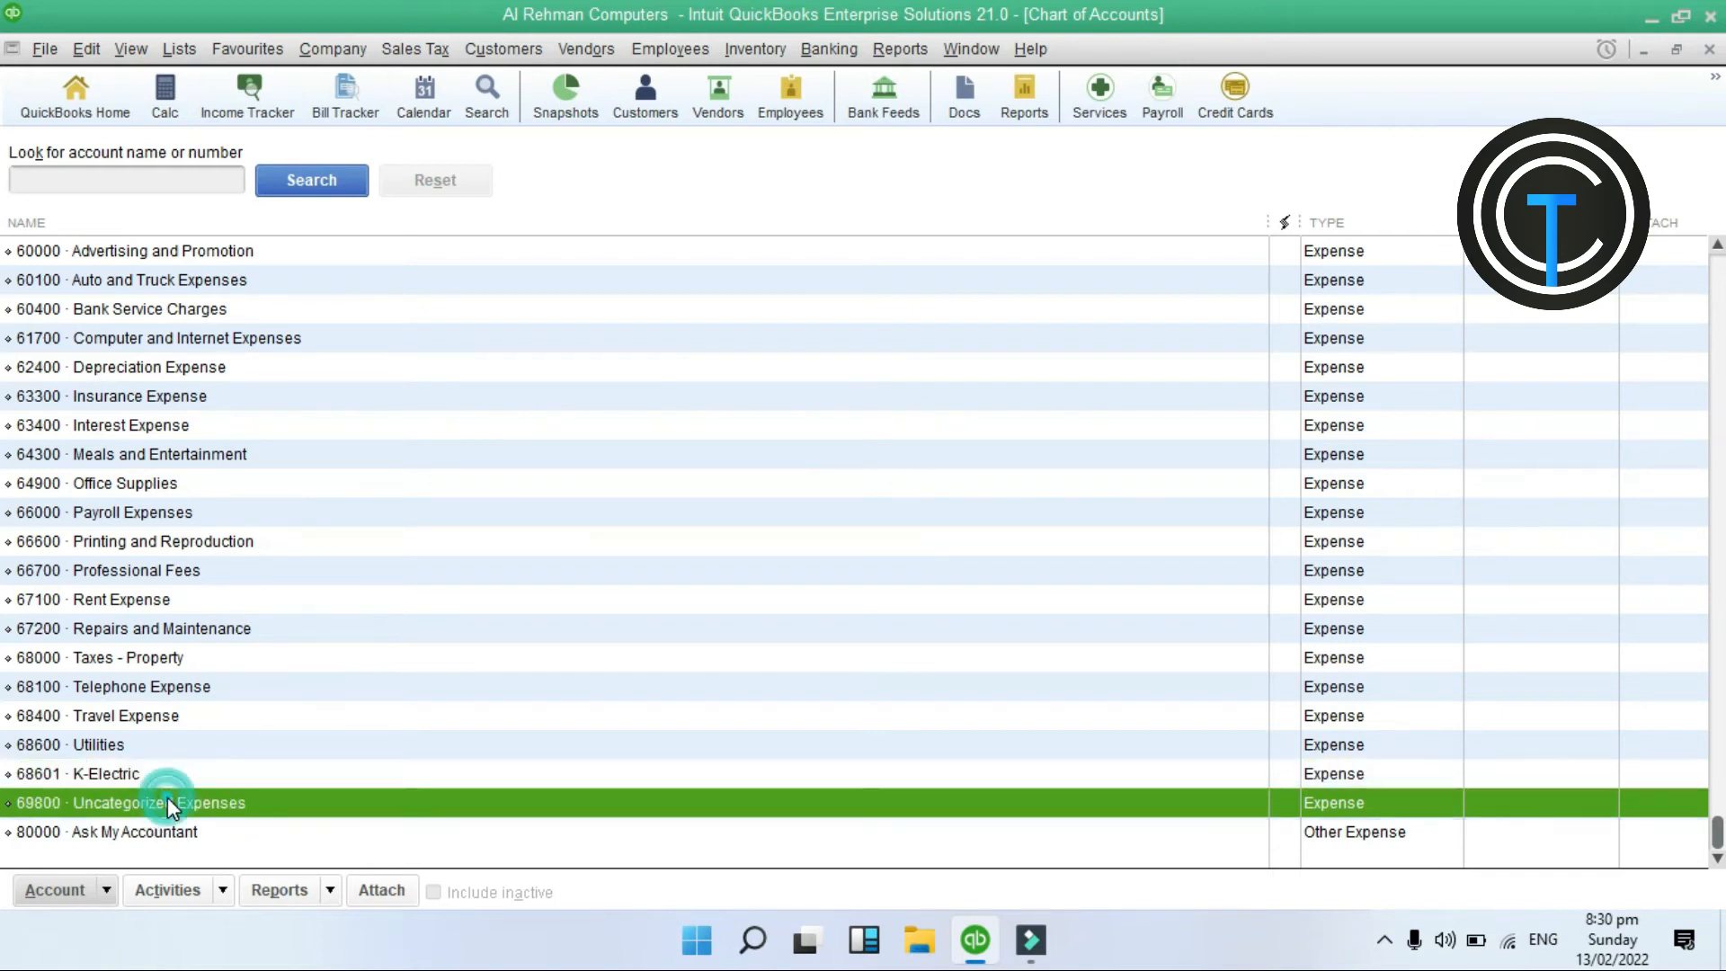
right_click(173, 804)
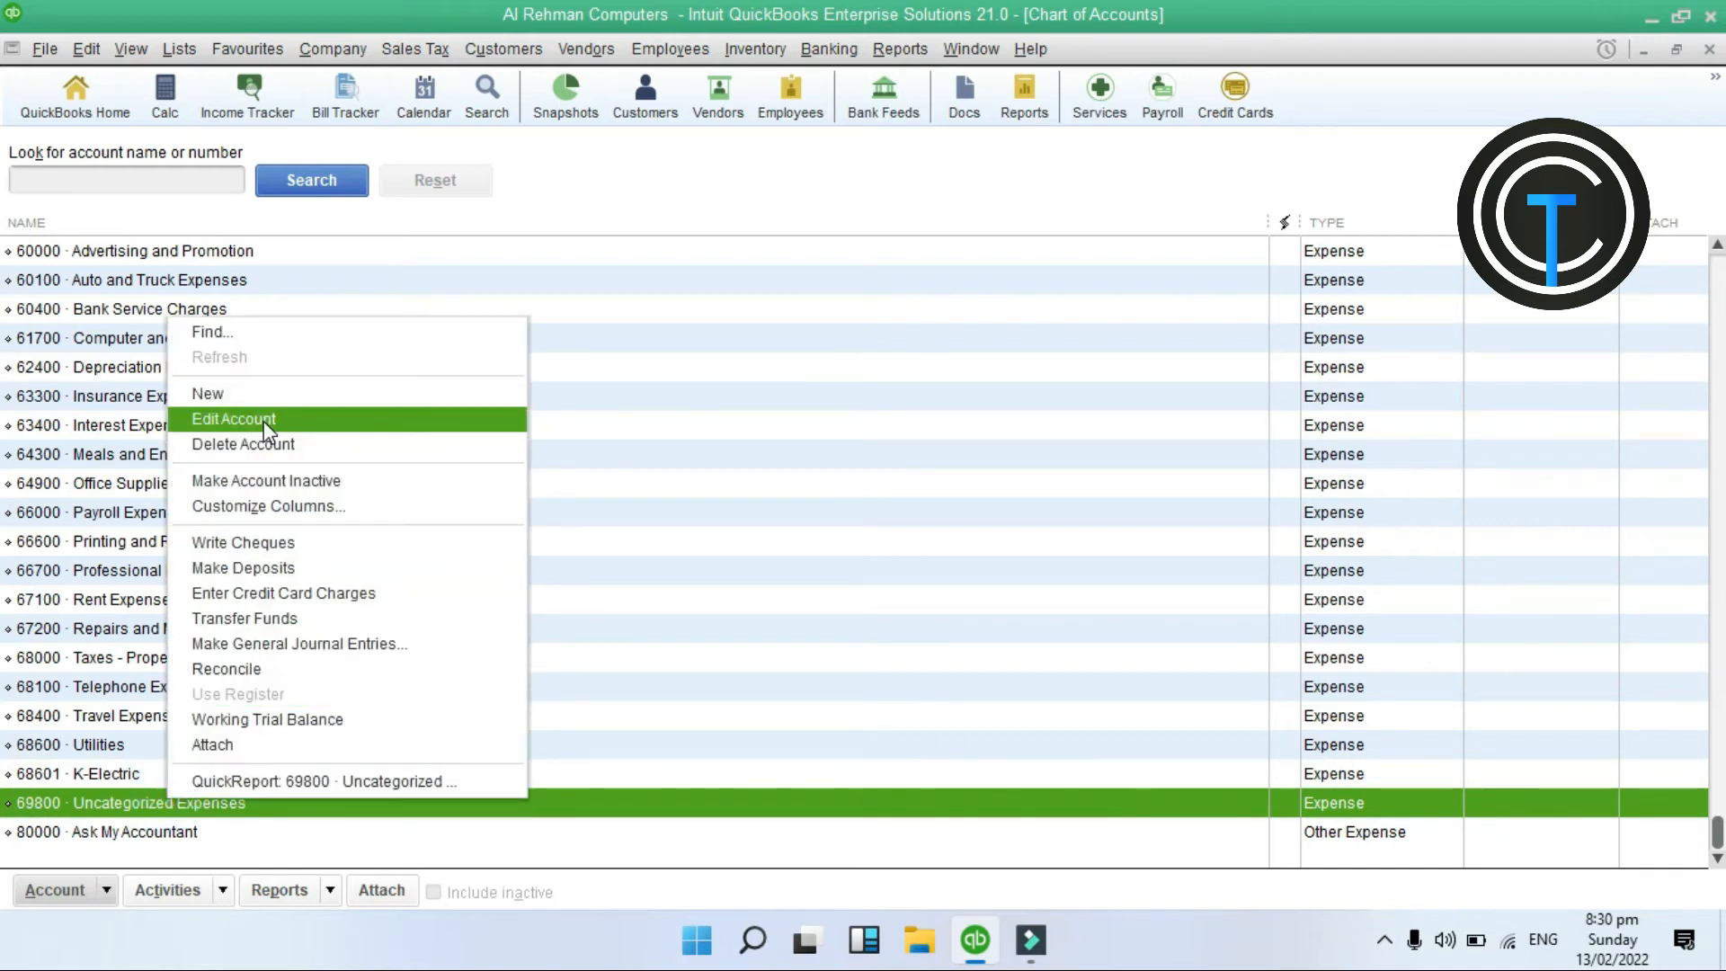
click(1014, 481)
click(108, 893)
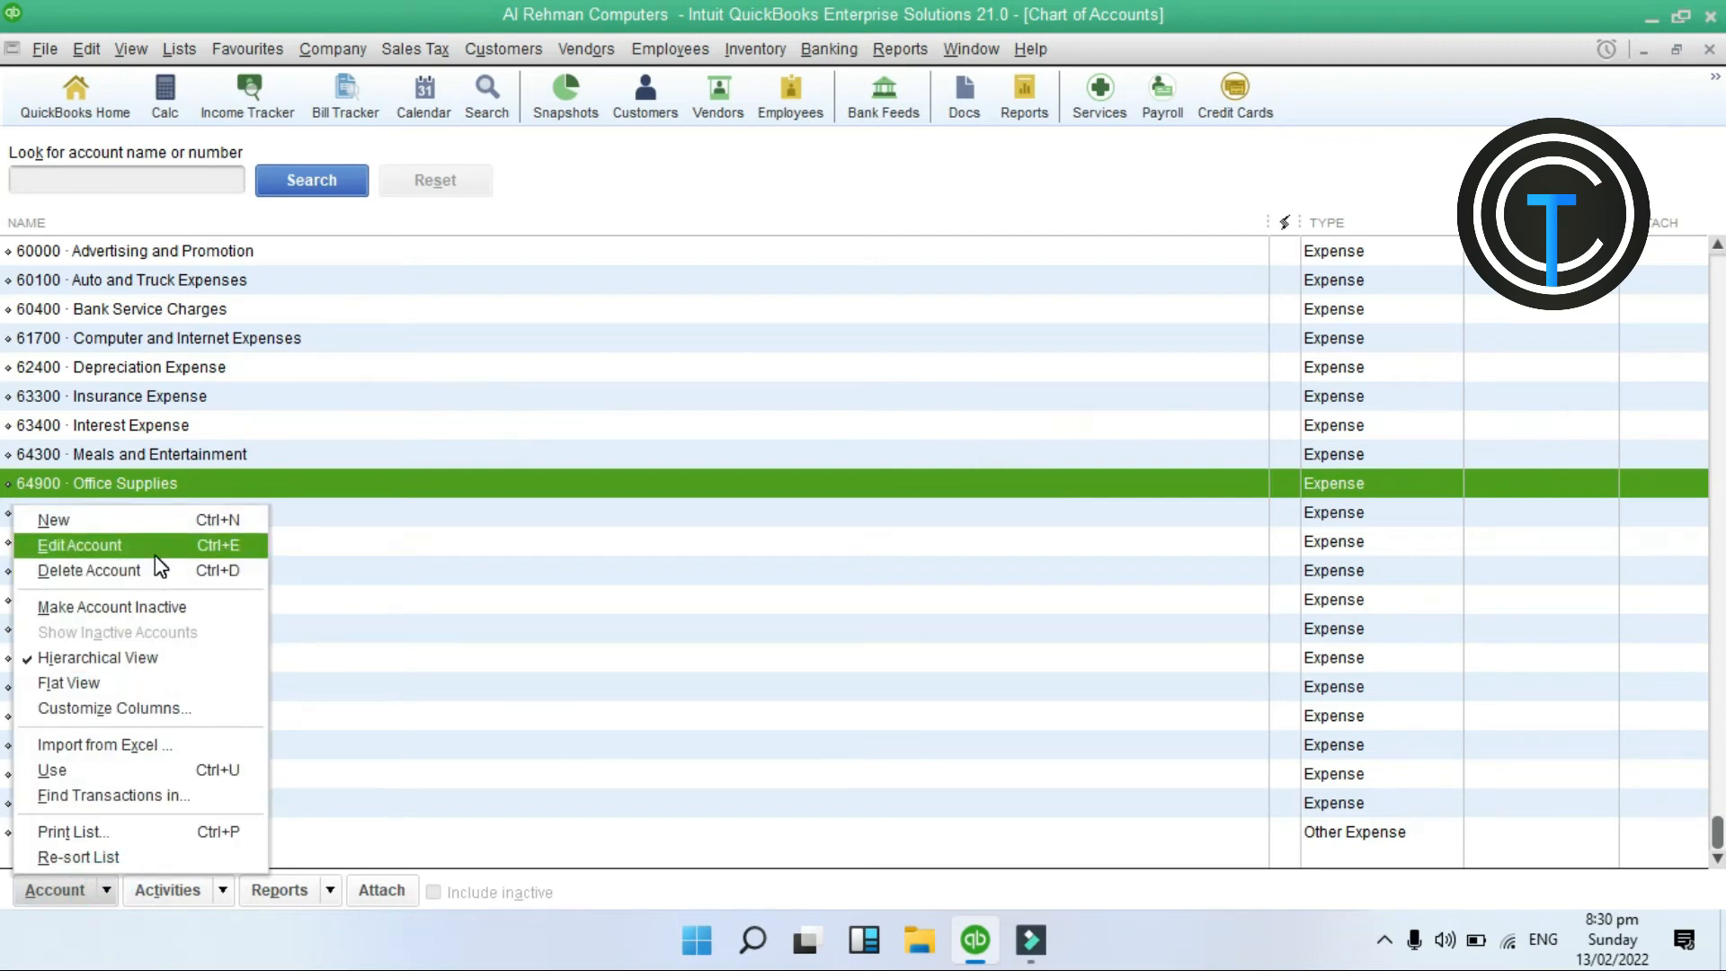
click(648, 663)
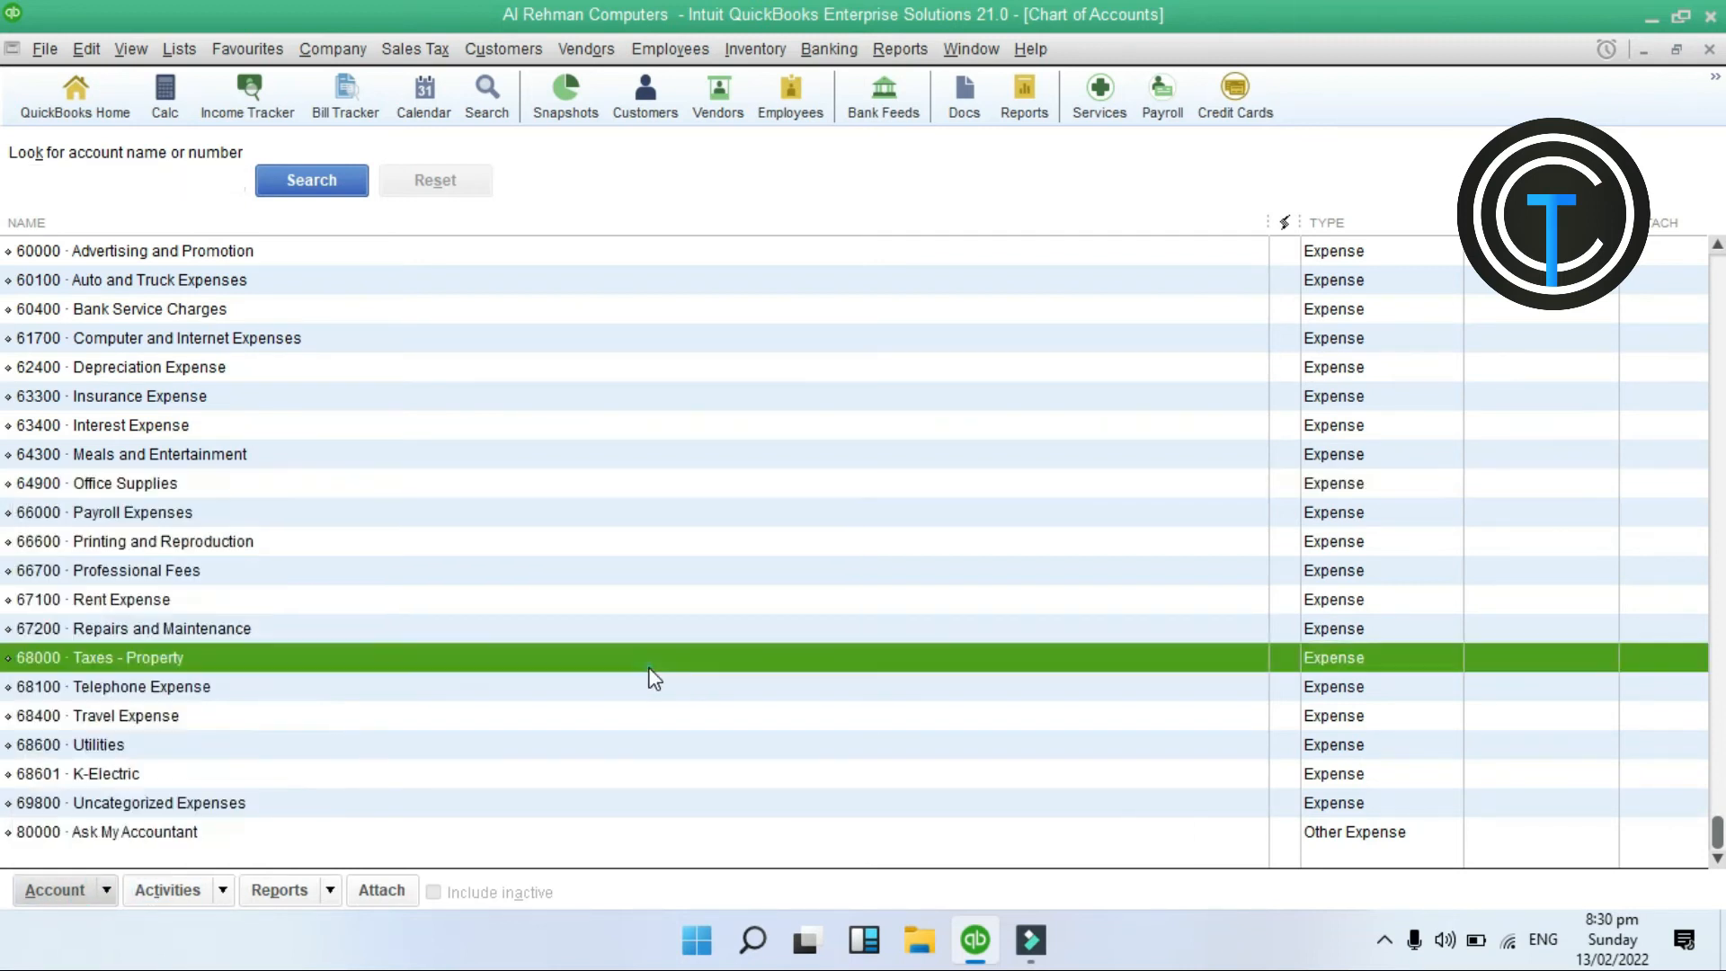
Rename the Uncategorized Expenses account to "Other Expenses" and save the change
click(177, 803)
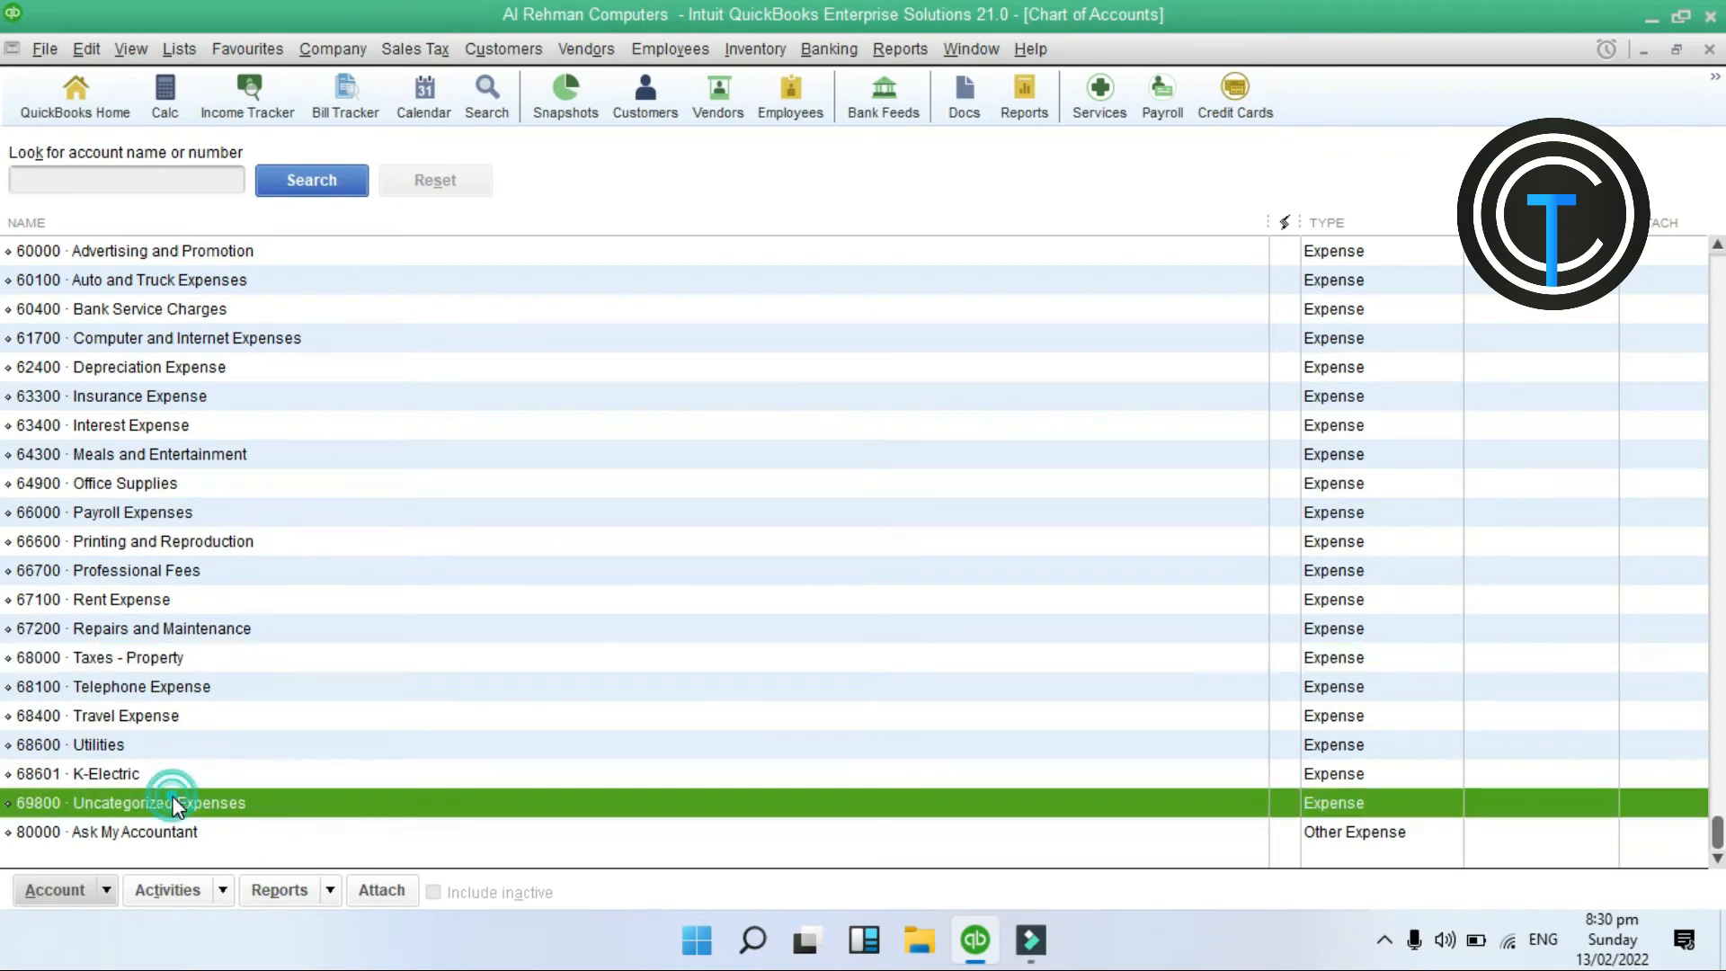
double_click(176, 803)
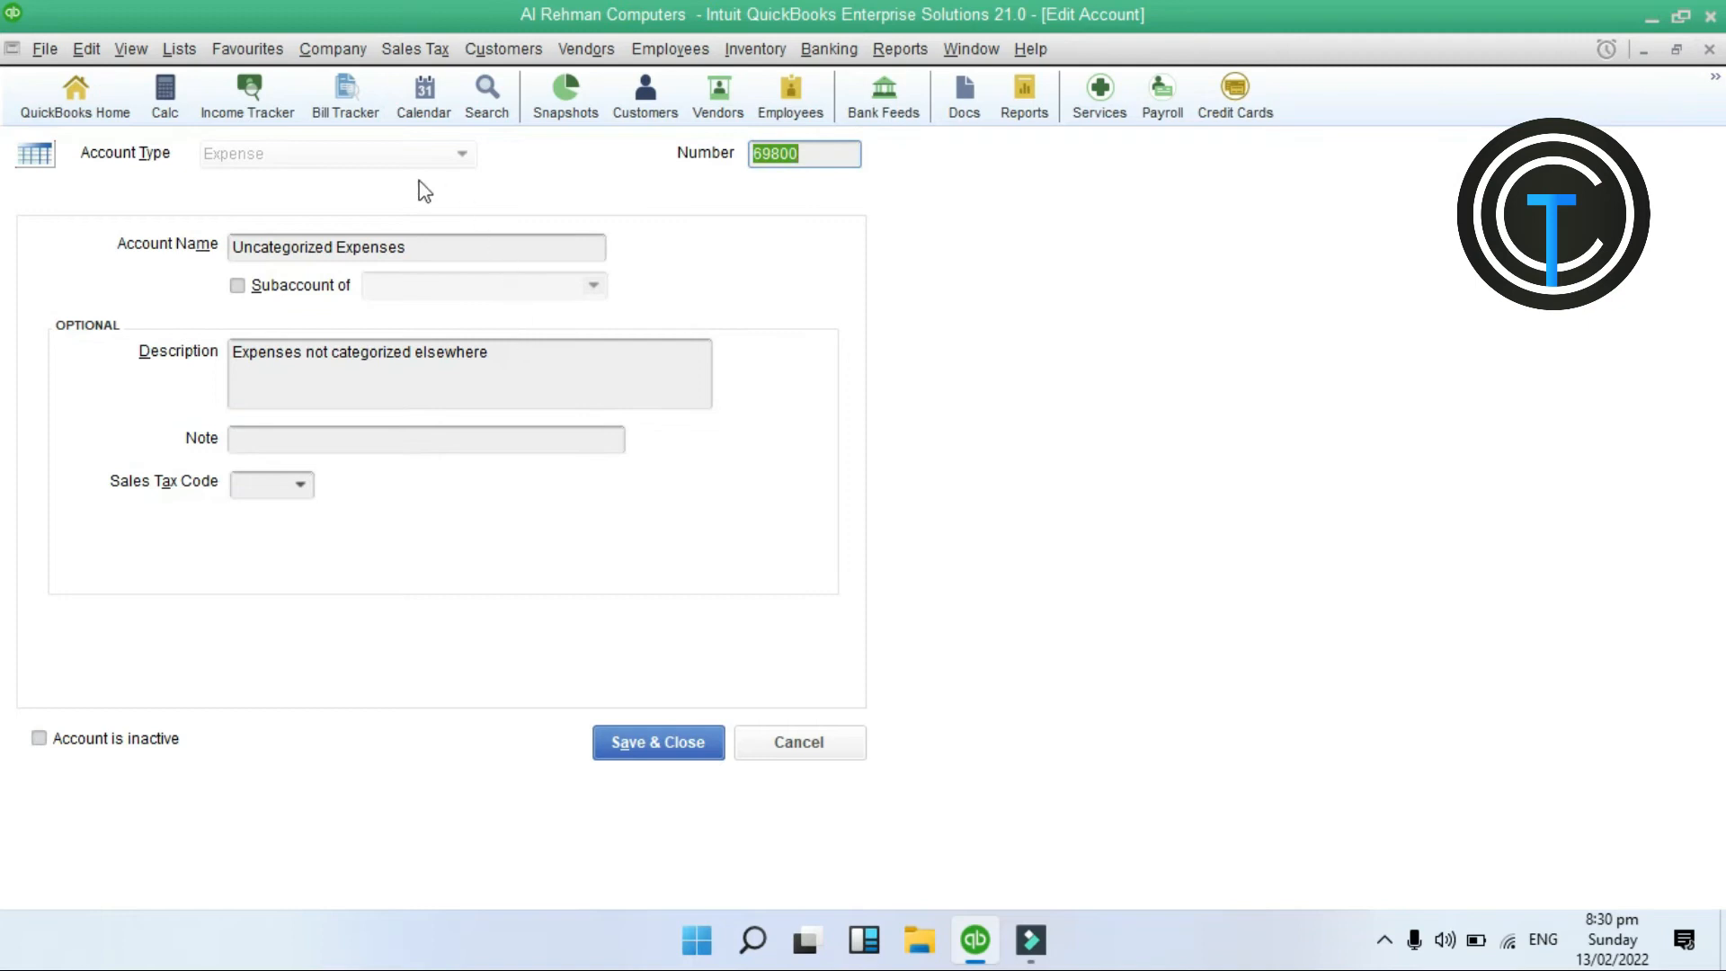
drag(338, 247, 180, 252)
text(Other)
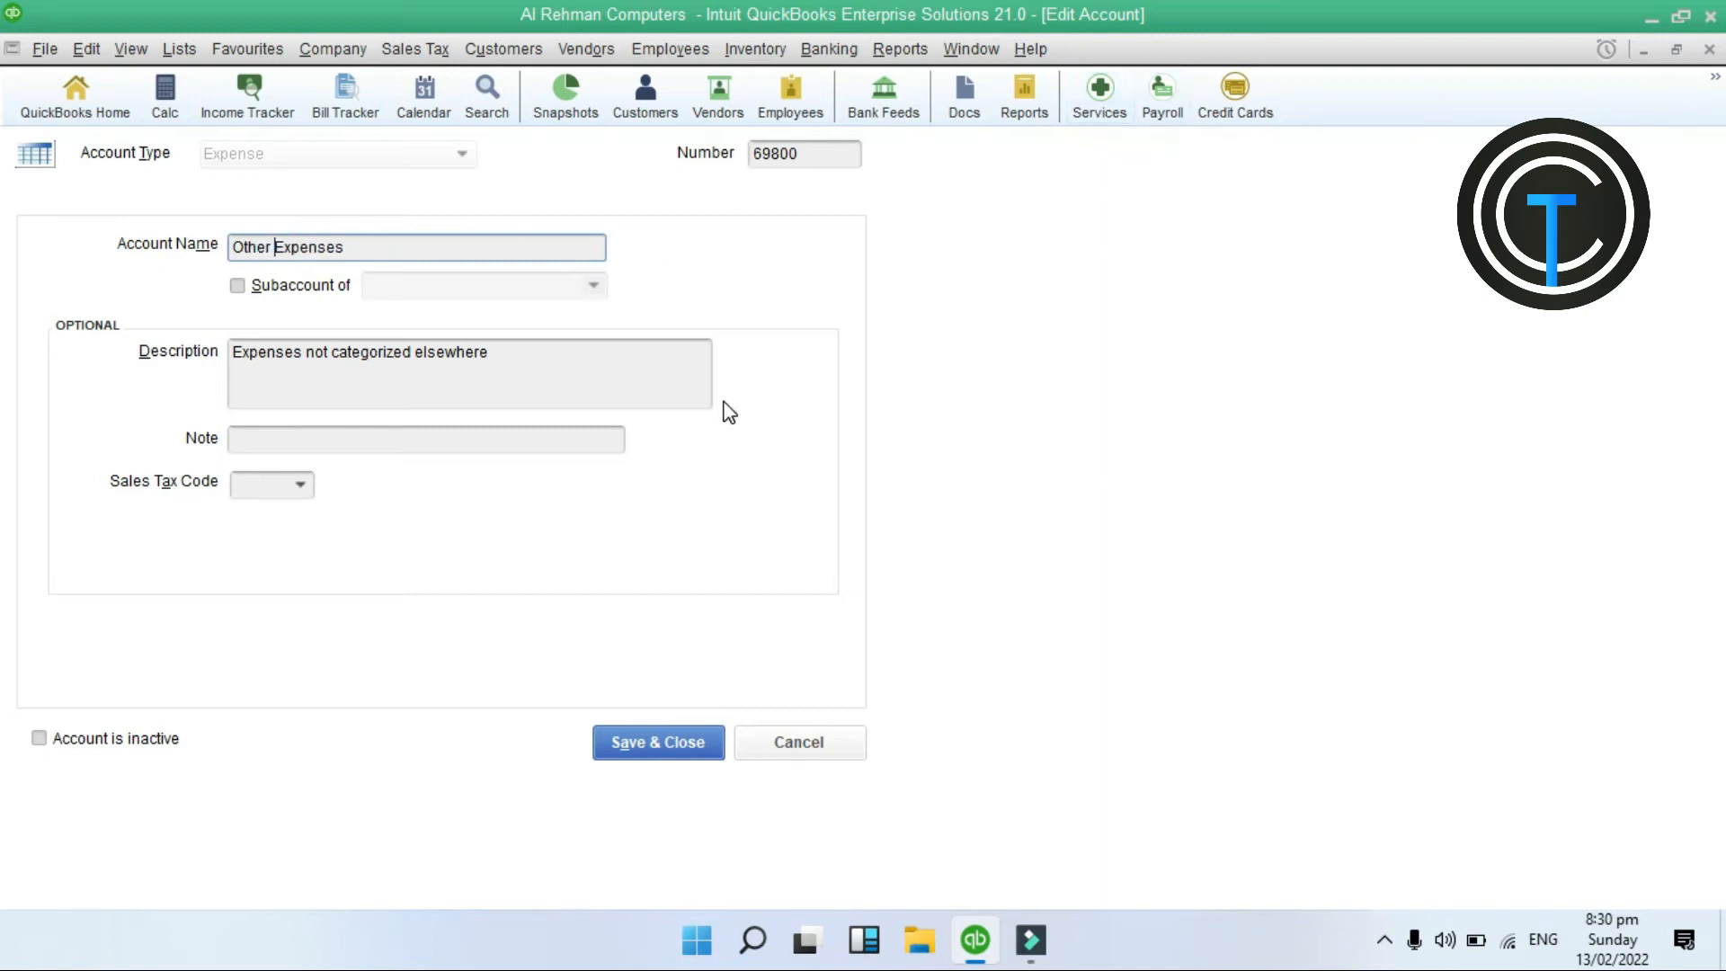
click(805, 157)
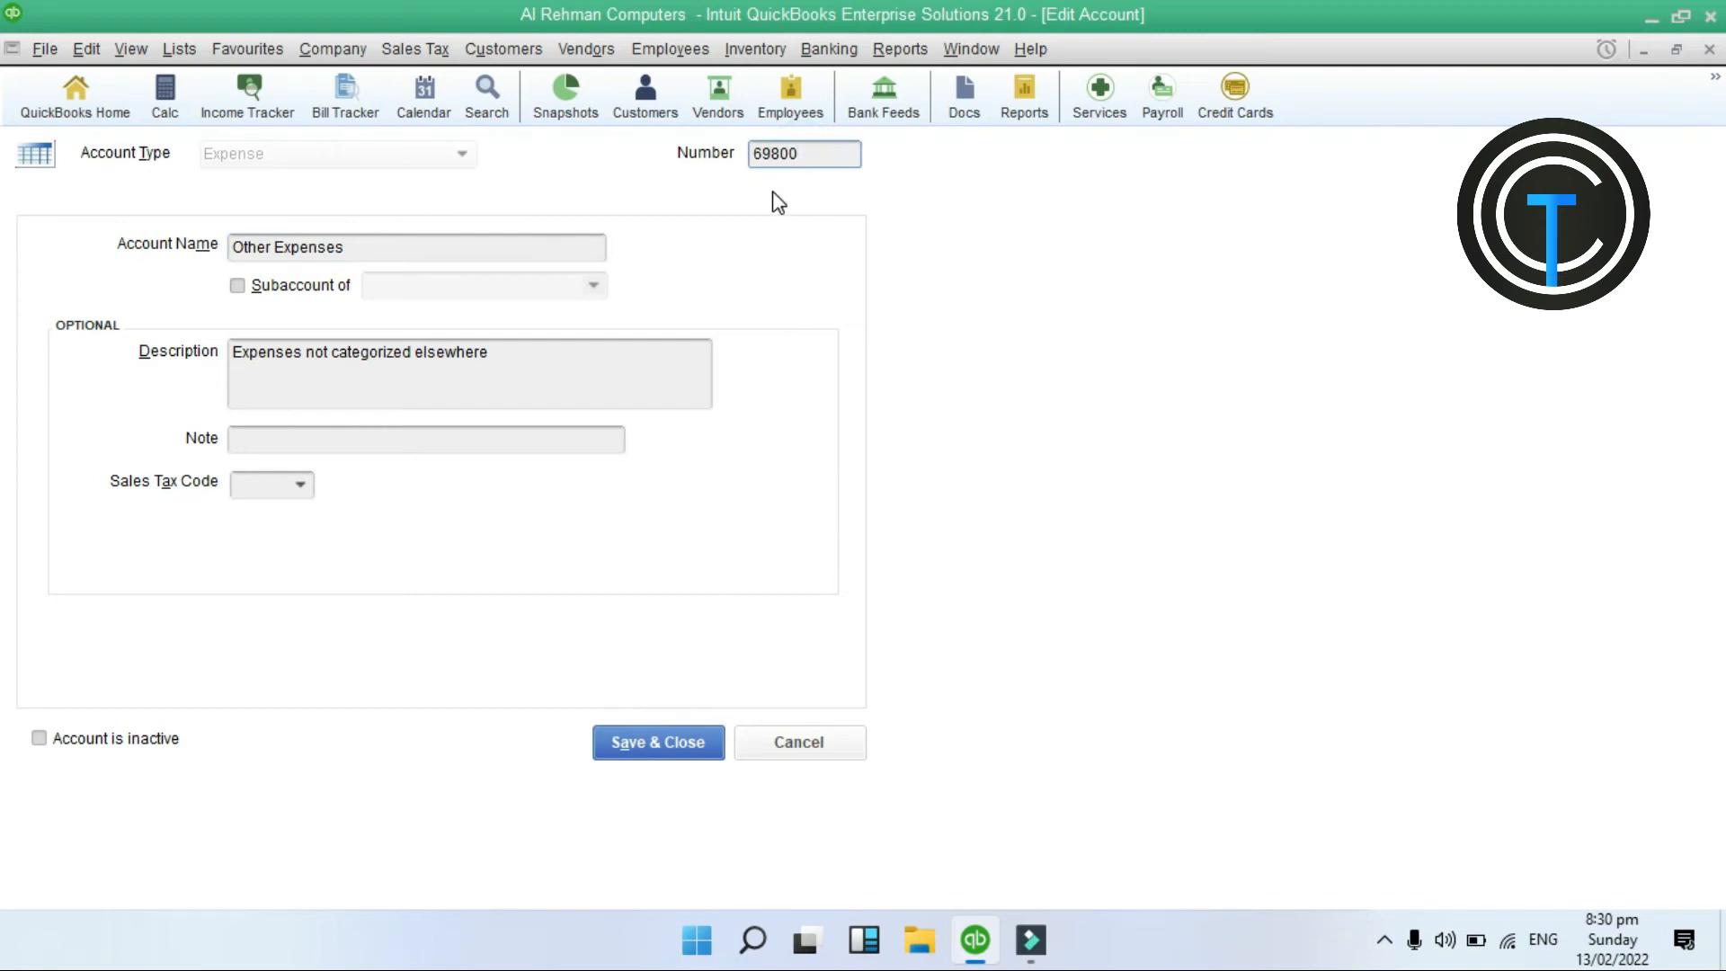
click(692, 755)
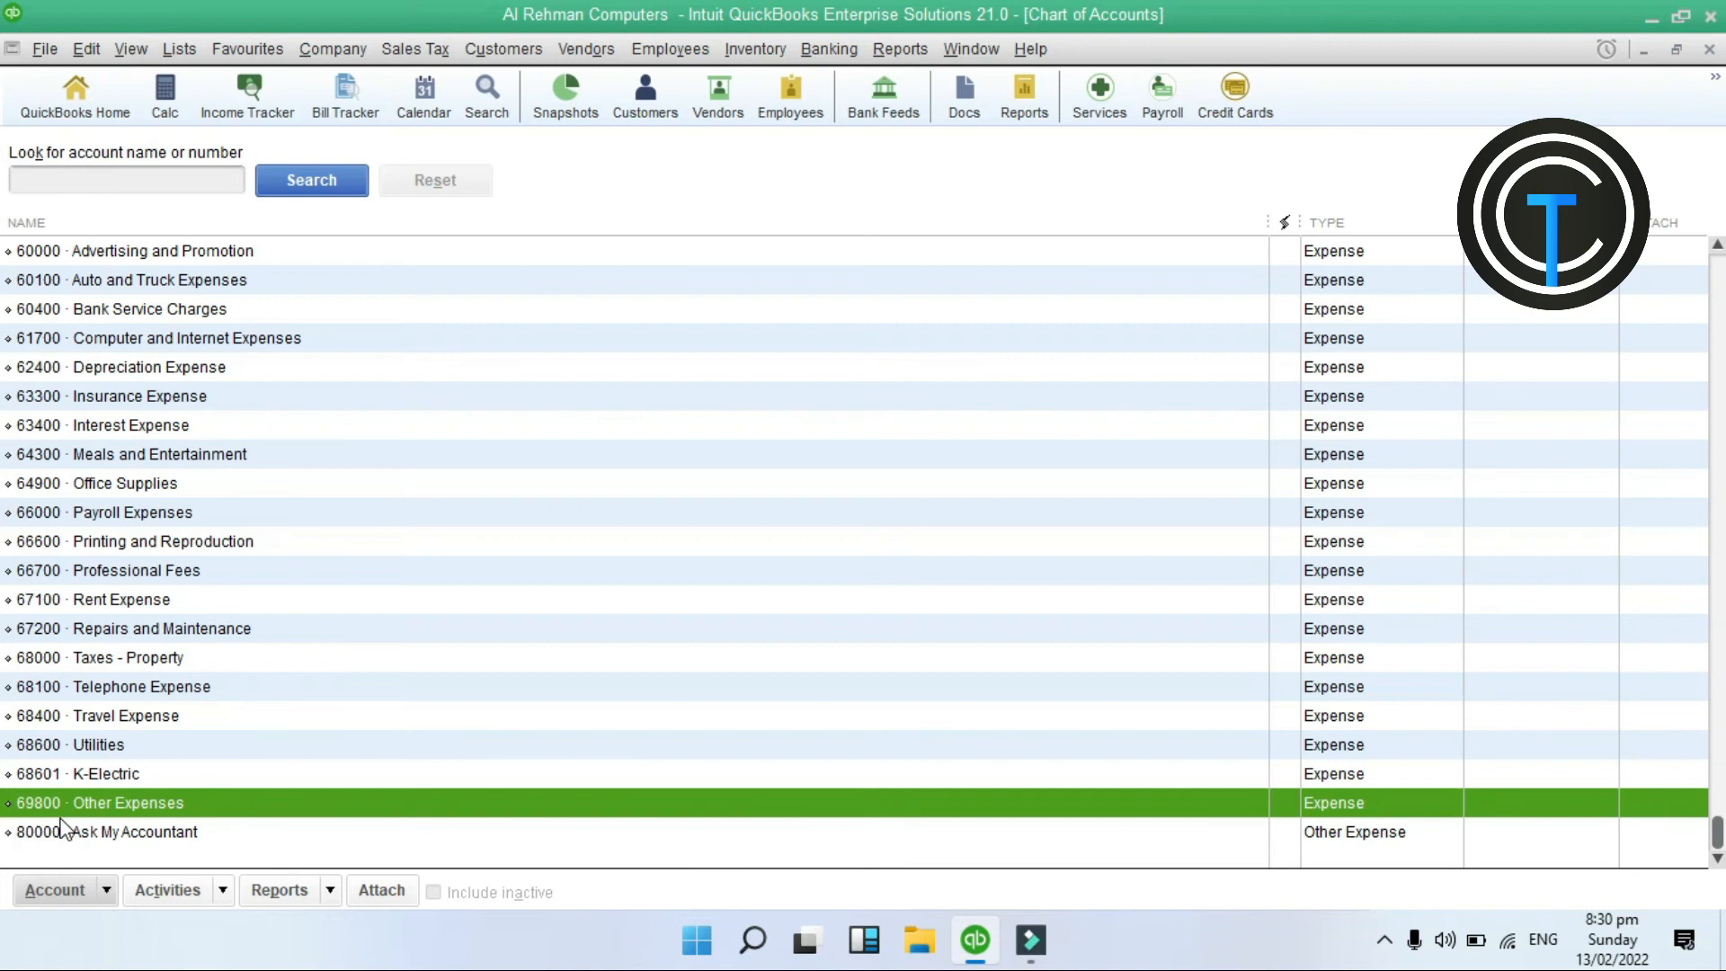
Delete the 60100 Auto and Truck Expenses account from the Chart of Accounts and confirm the deletion
scroll(270, 730, up, 5)
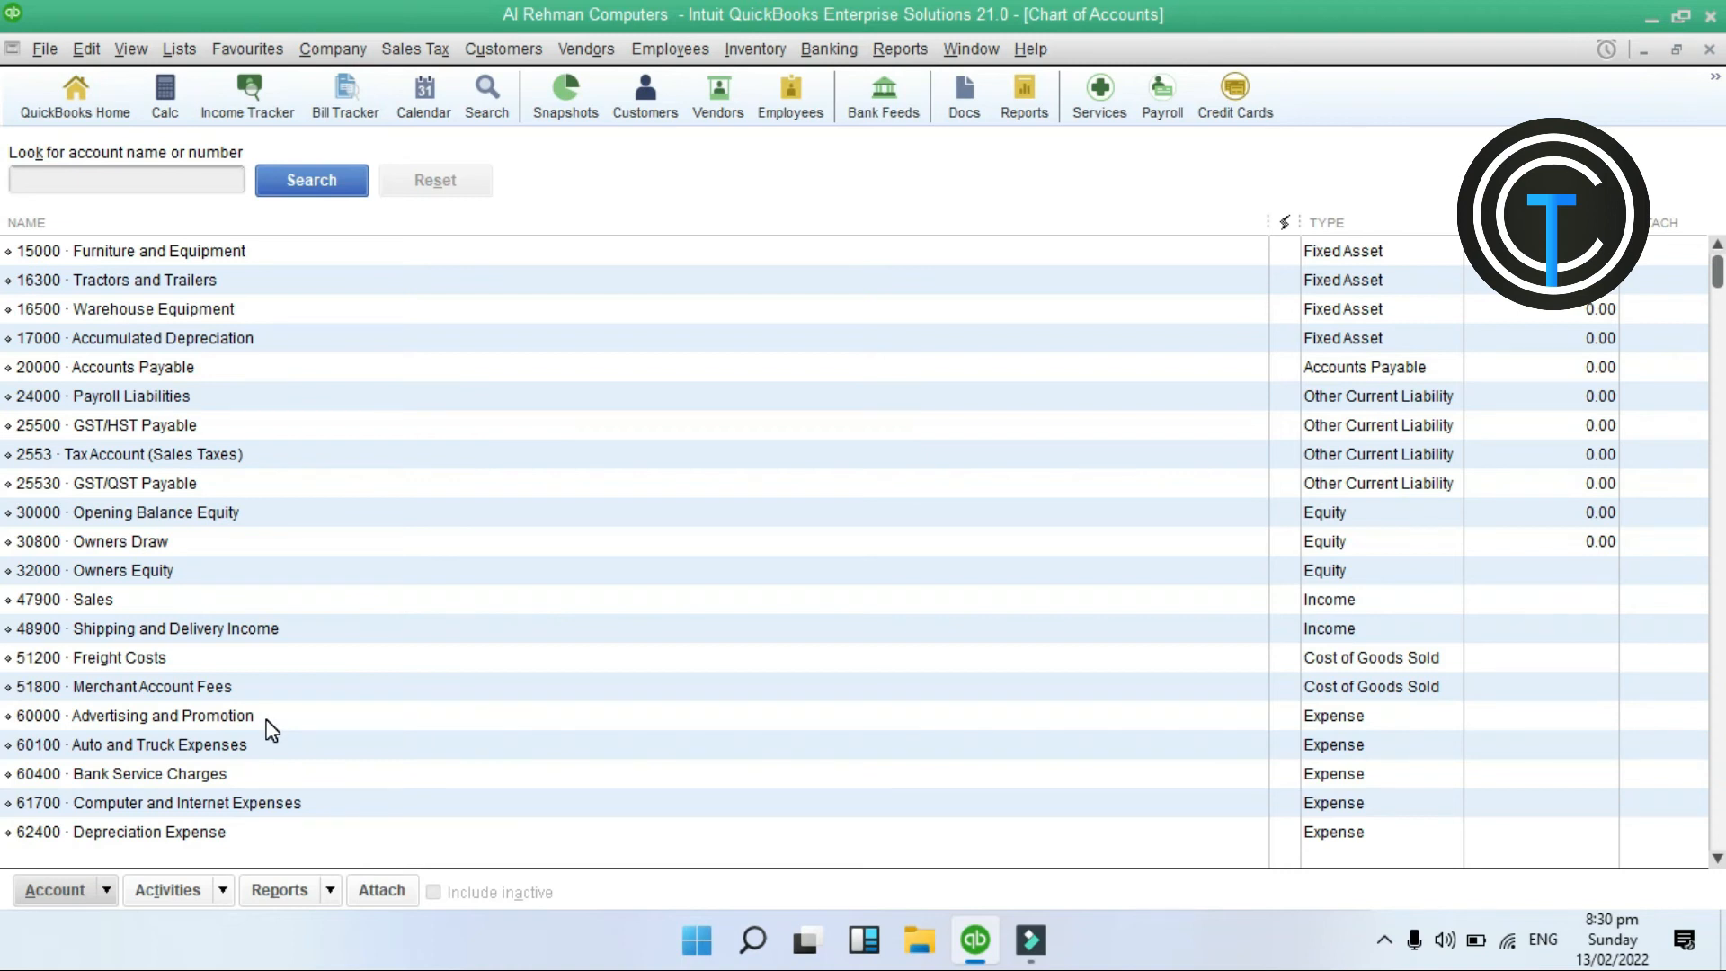
scroll(543, 594, down, 1)
click(238, 661)
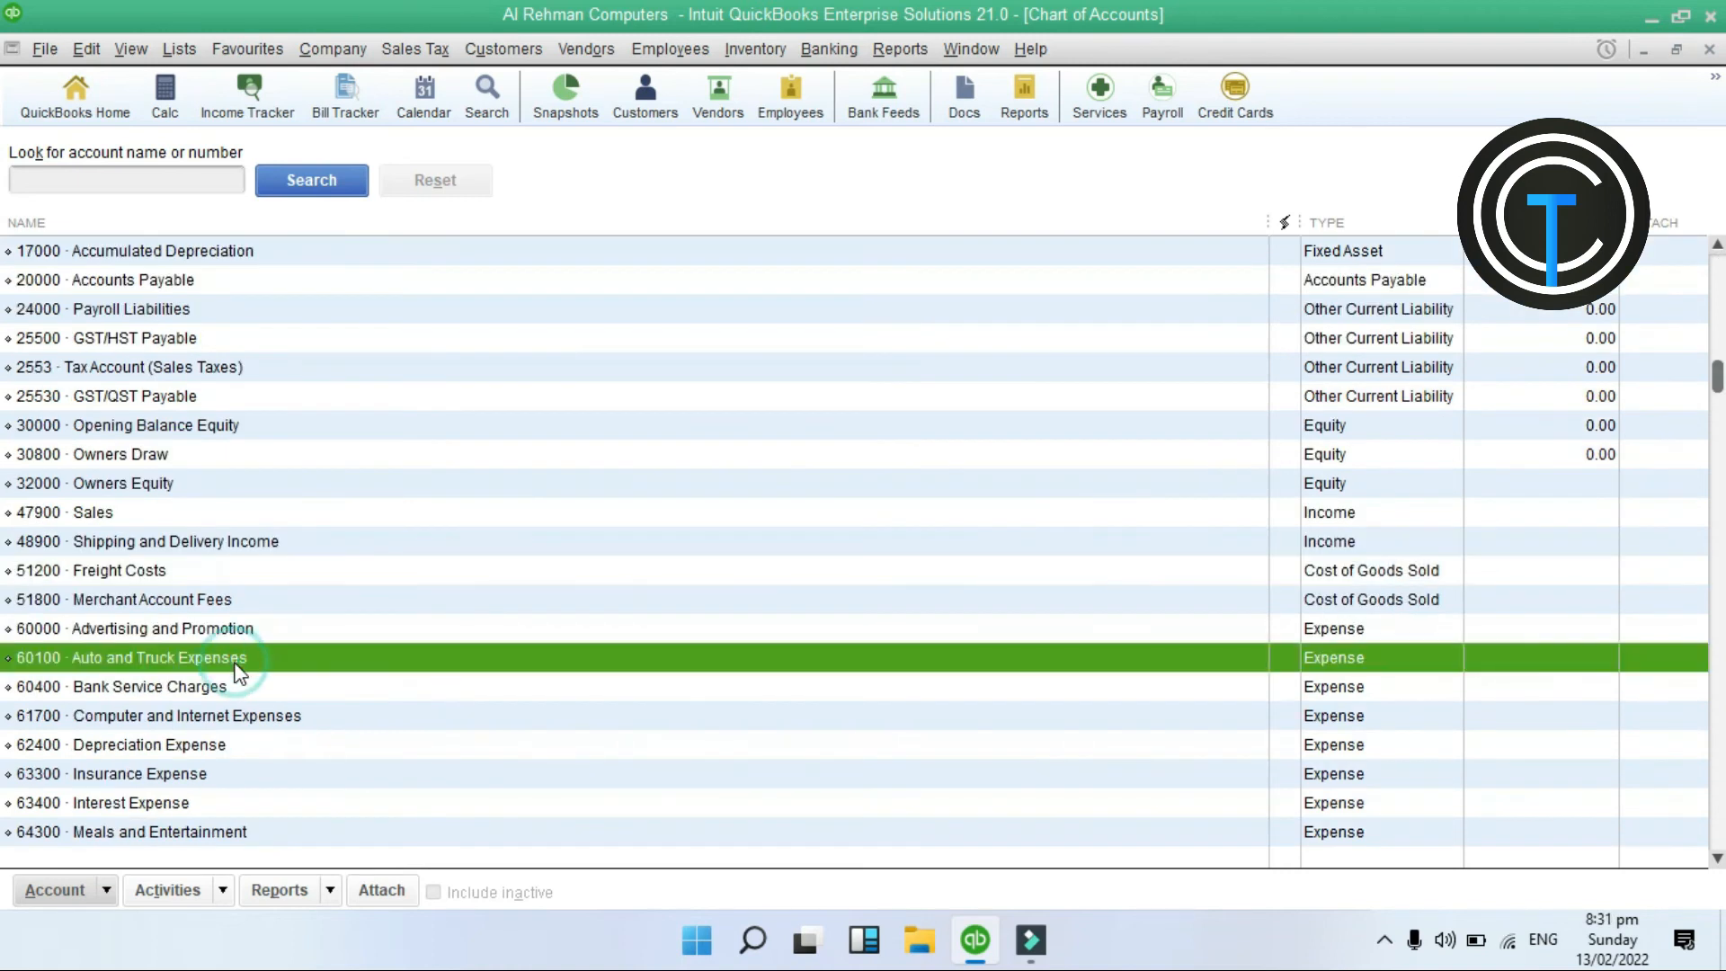
right_click(239, 671)
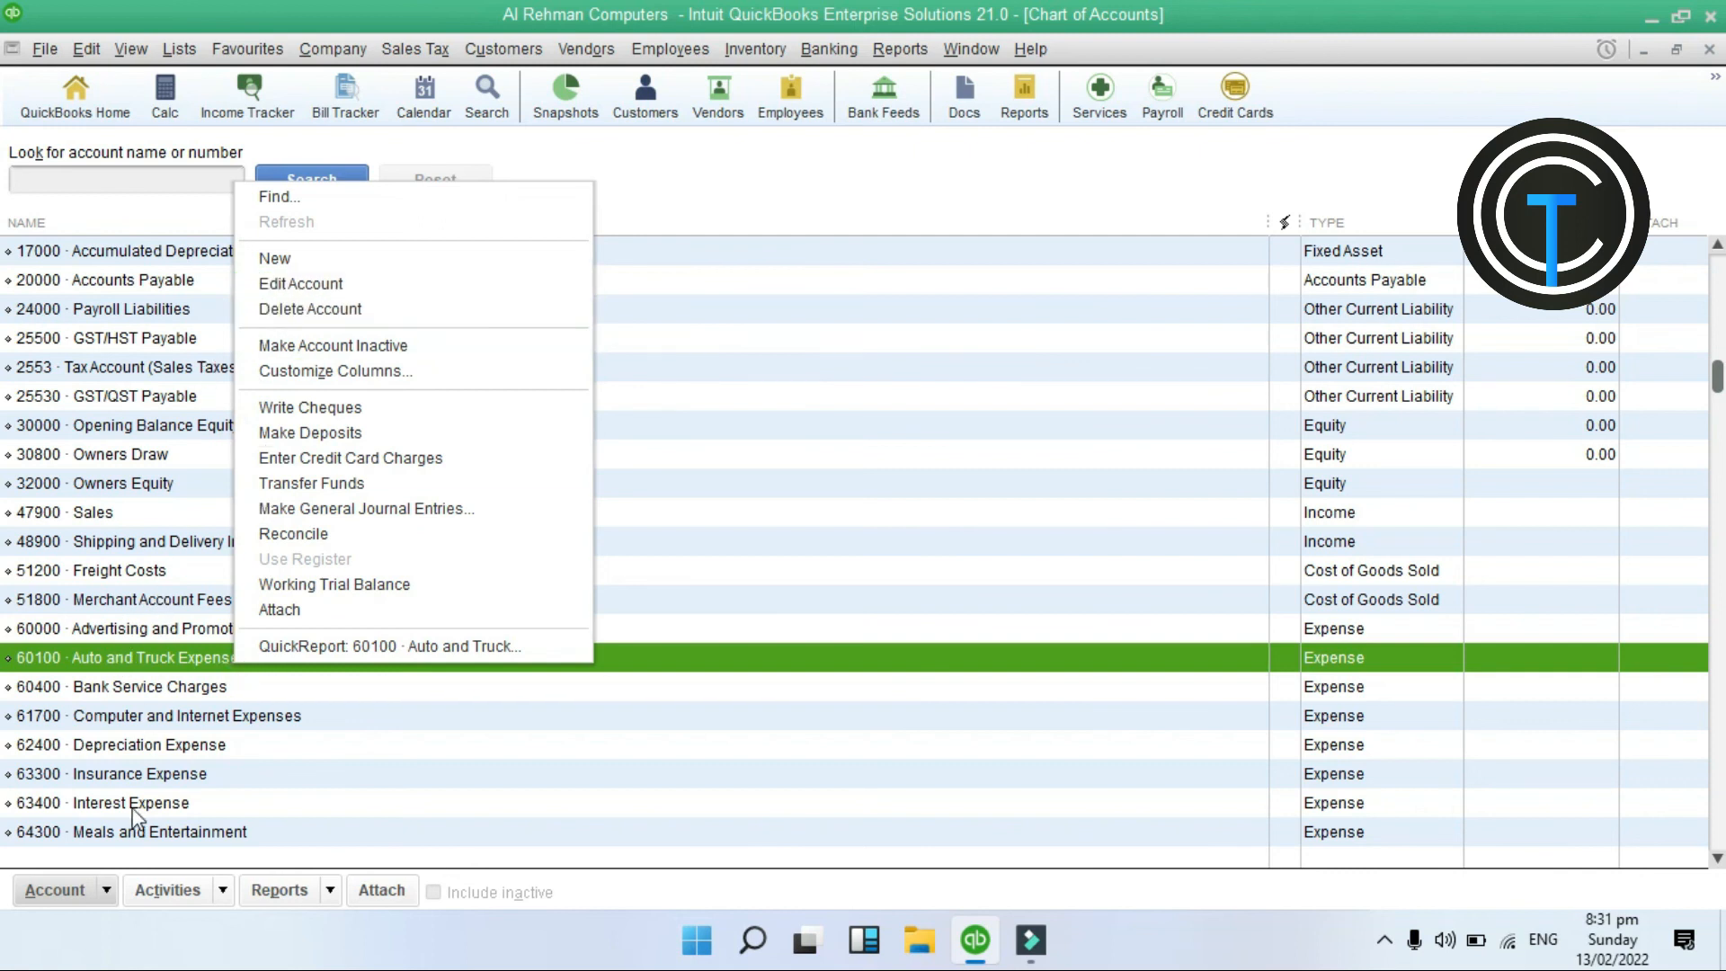
click(123, 662)
click(104, 890)
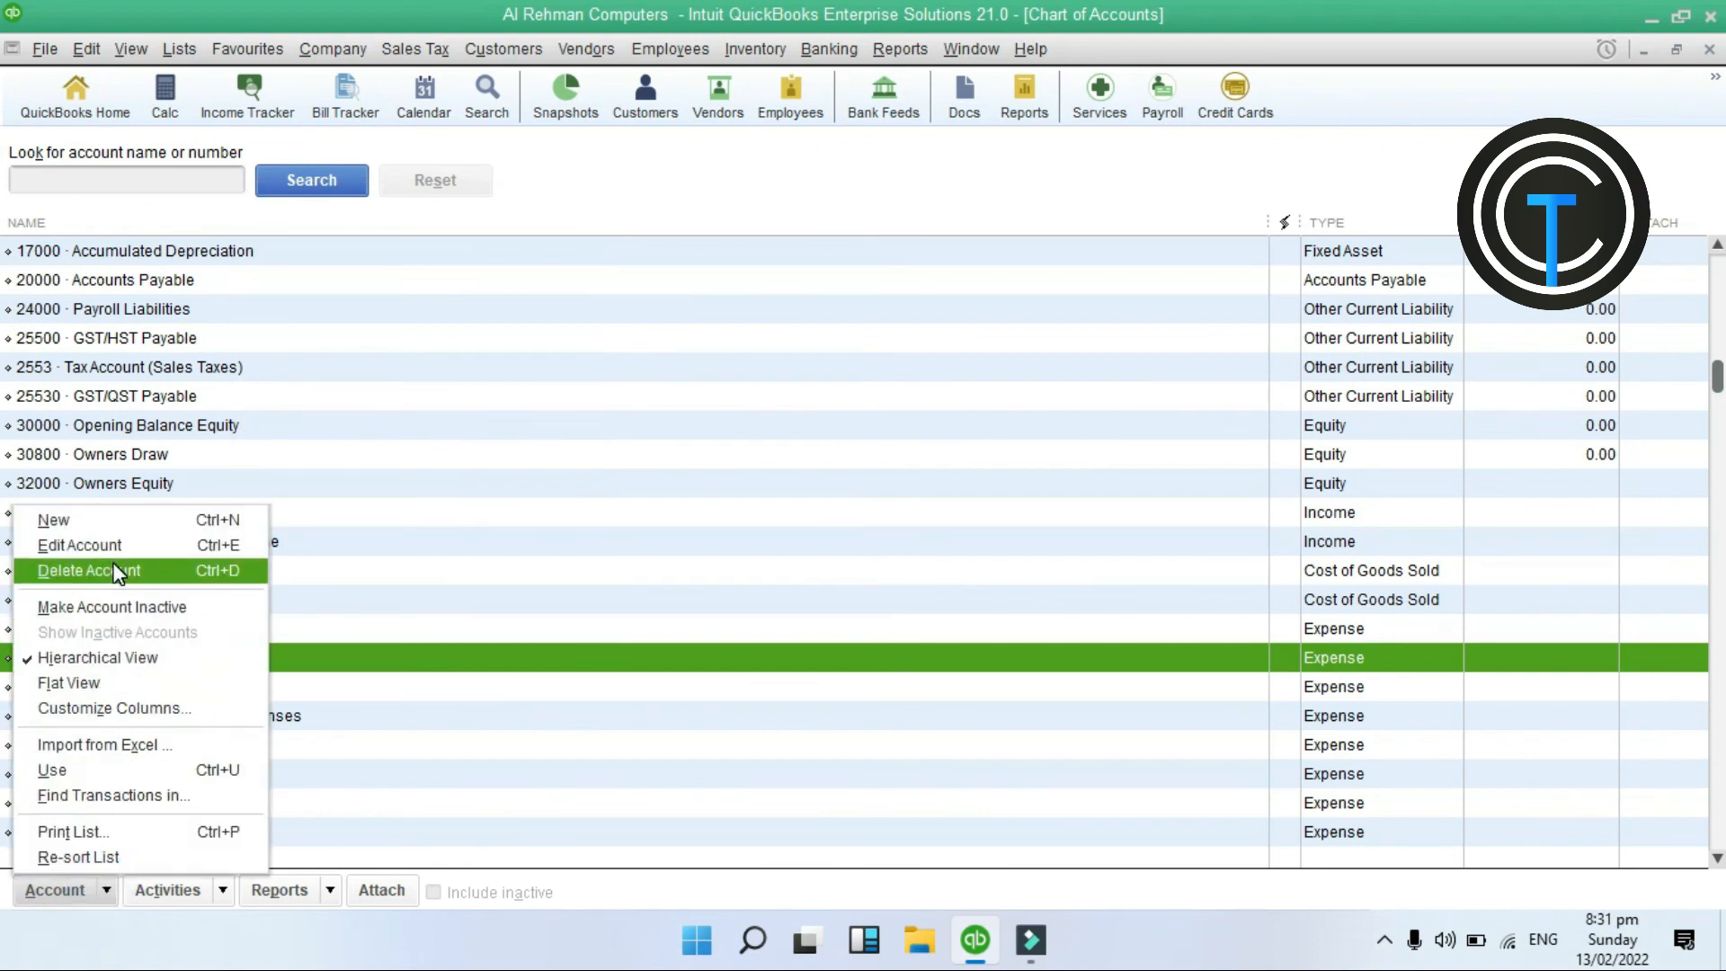
click(326, 652)
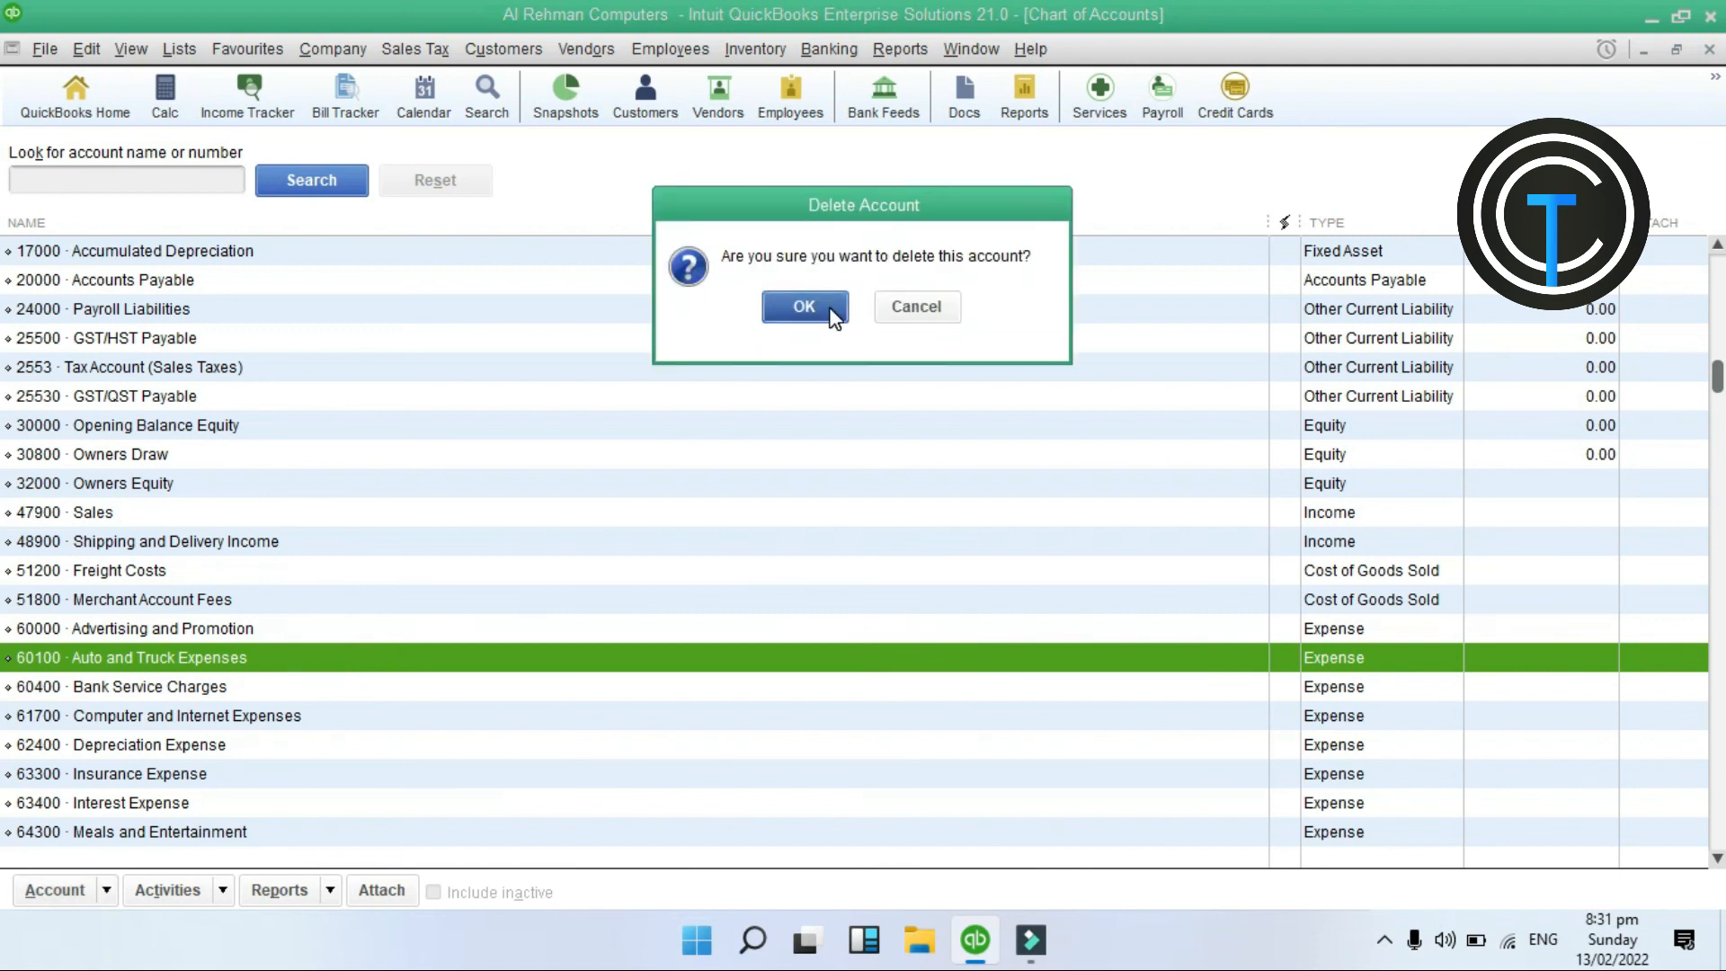
click(831, 310)
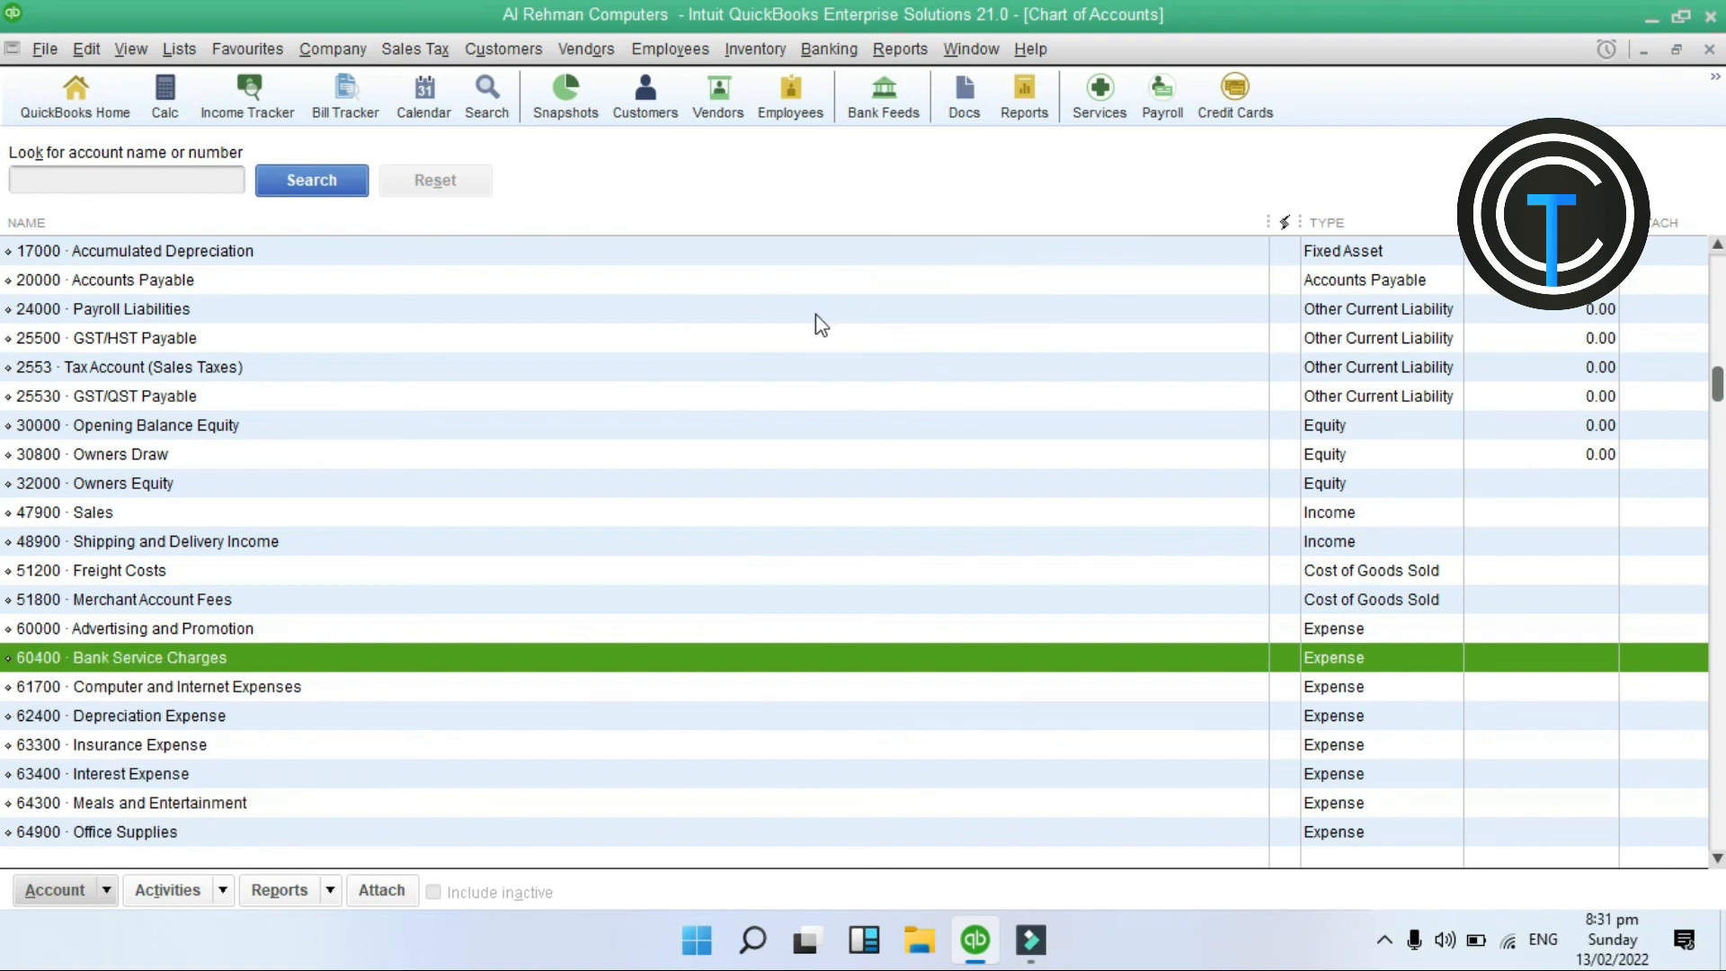